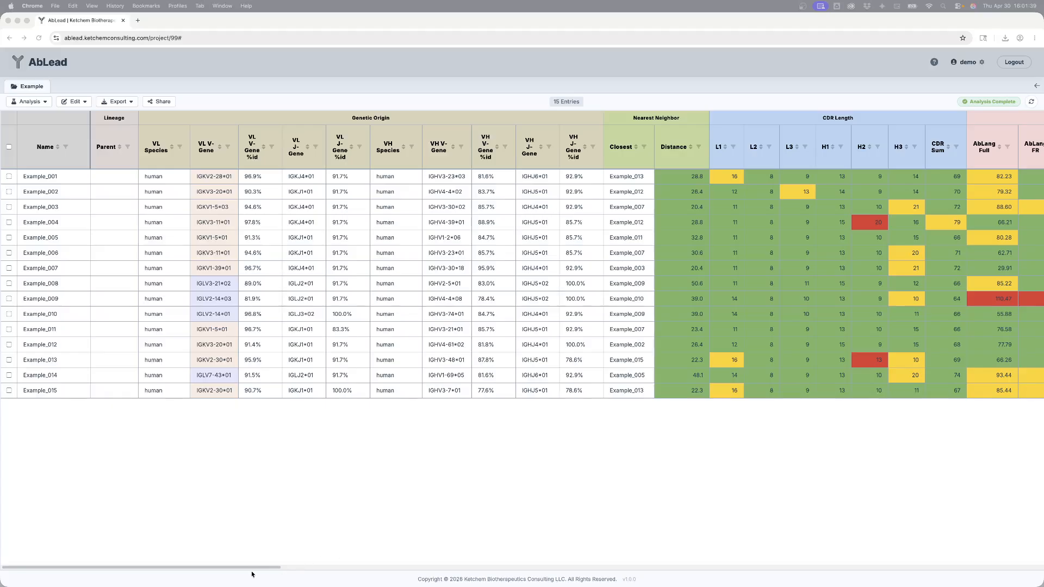
Step: Scroll across the results table to review all the analysis columns
left_click(252, 568)
left_click_drag(289, 569, 1037, 586)
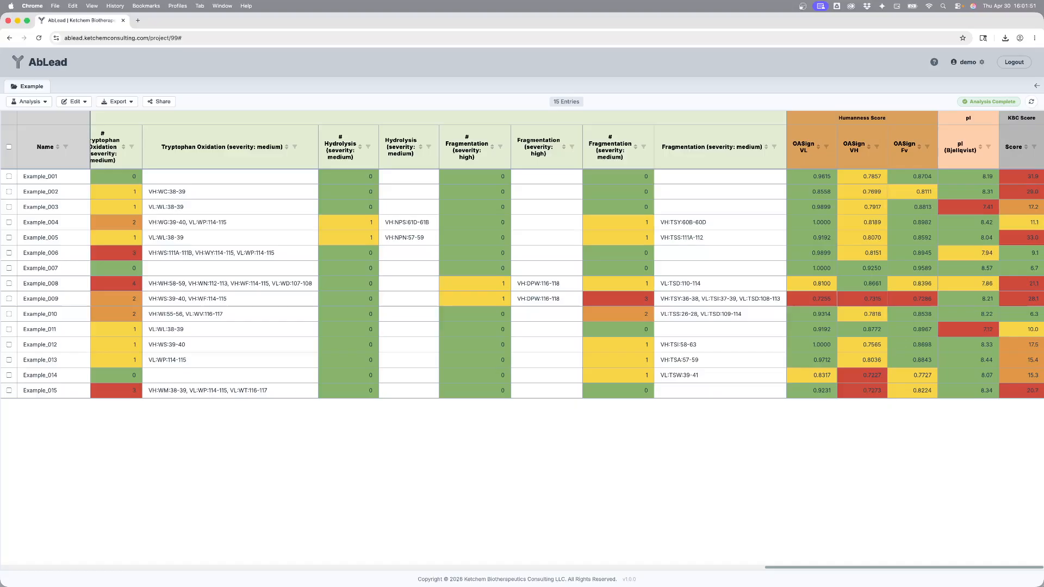
left_click_drag(1037, 586, 272, 576)
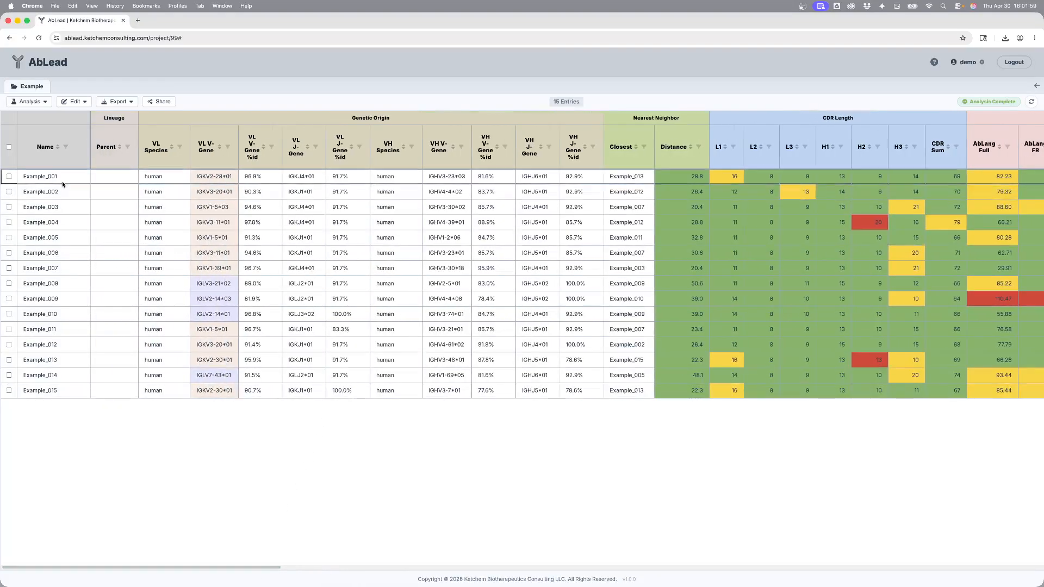
Step: Select all 15 entries and open the Liabilities analysis for them
left_click(9, 148)
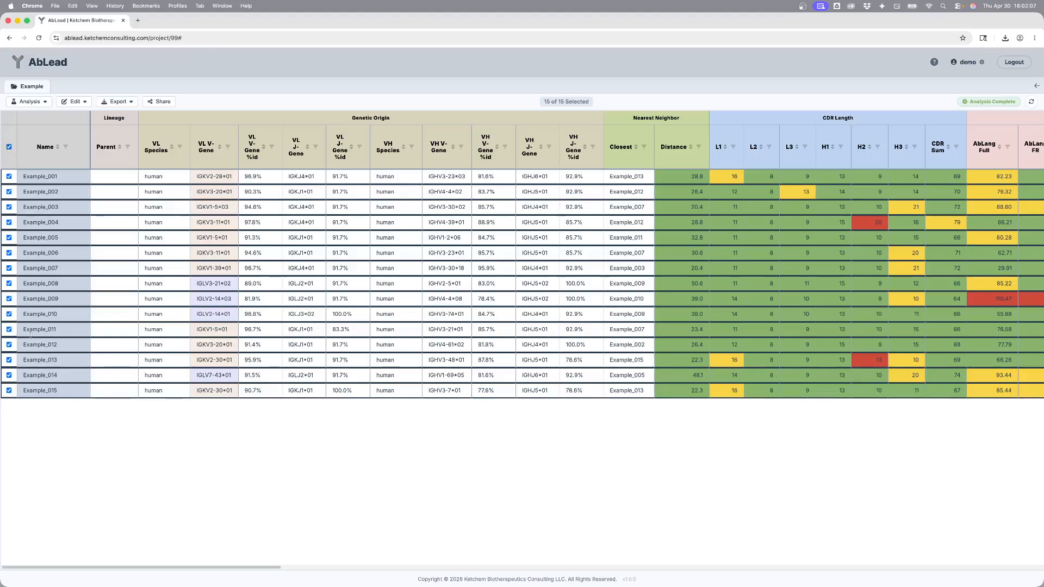
left_click(29, 103)
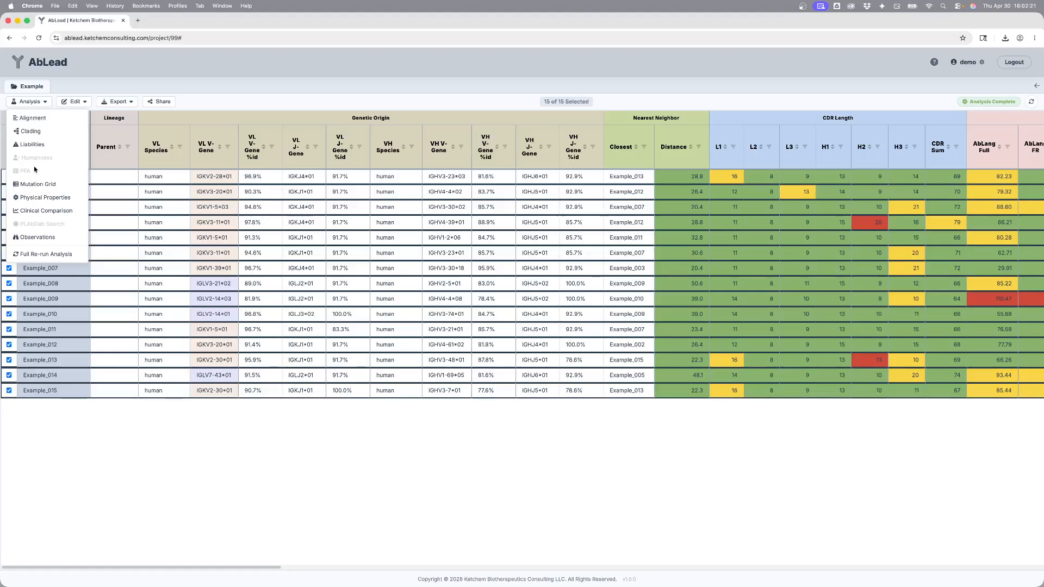
left_click(57, 148)
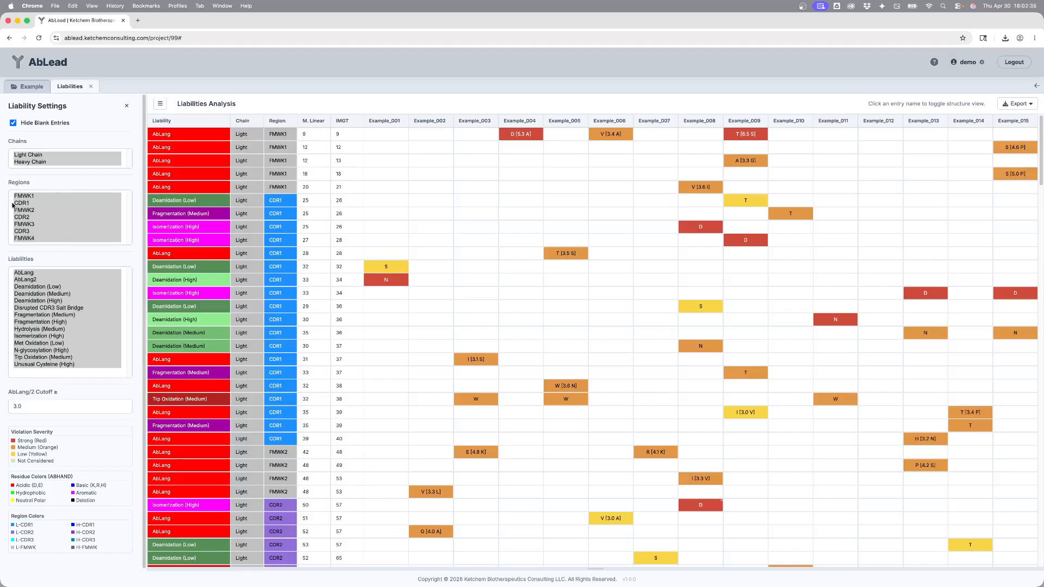
Step: Filter the liabilities table to the CDR3 region and to single liability types in turn, then reselect all regions and liabilities
left_click(17, 232)
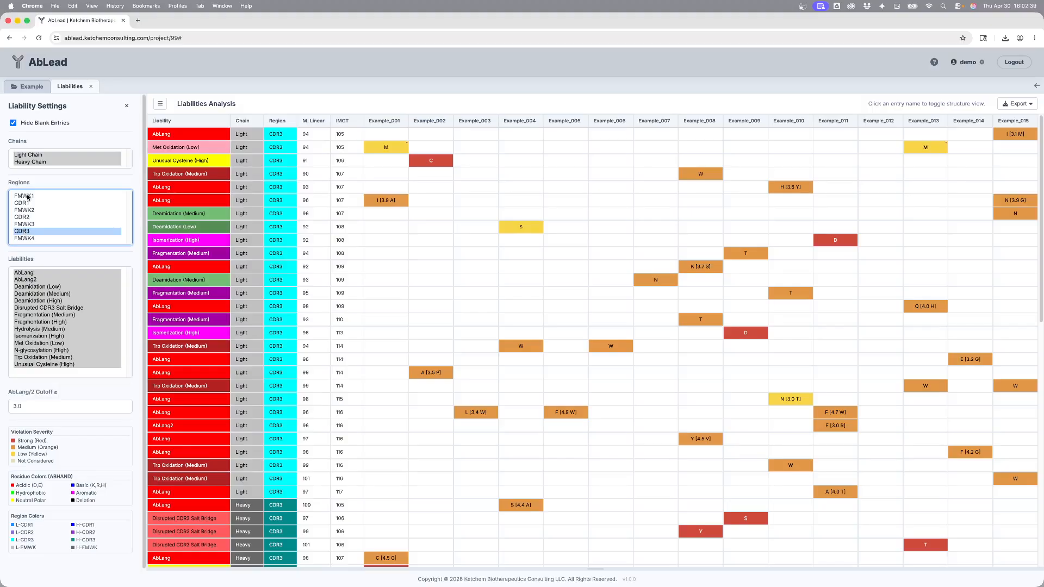
key("super+a")
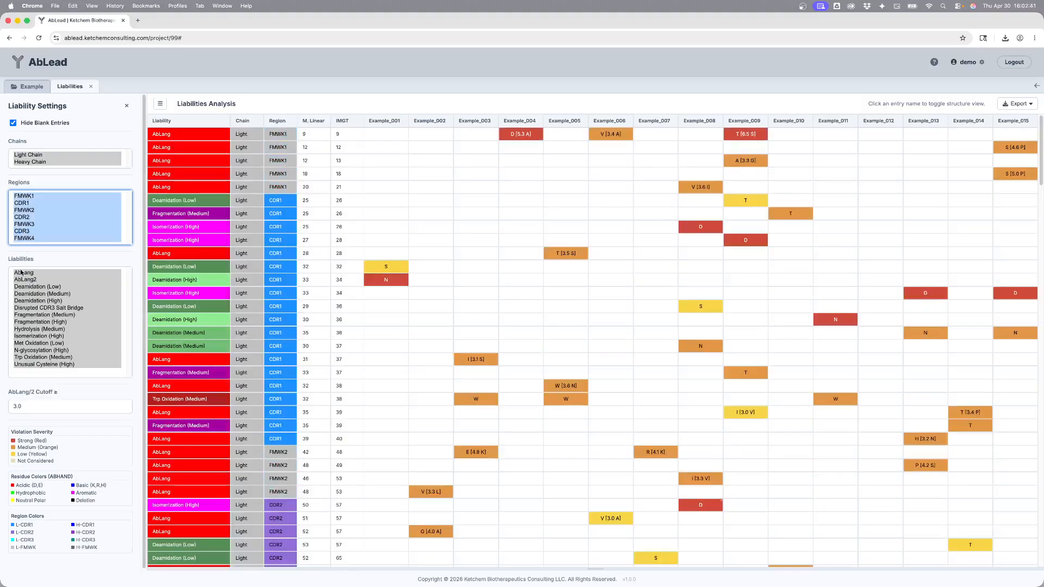
left_click(59, 260)
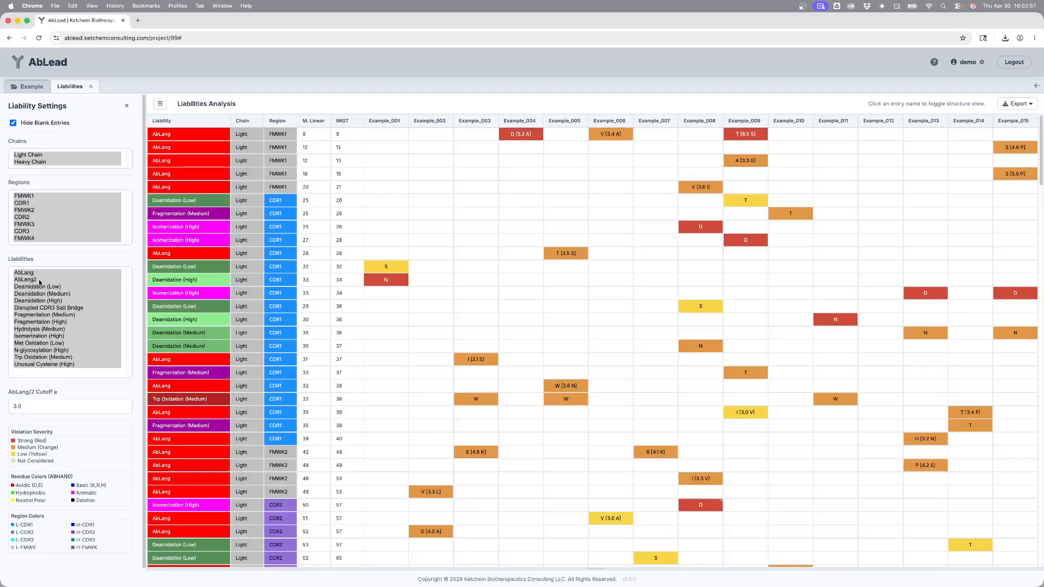
left_click(37, 294)
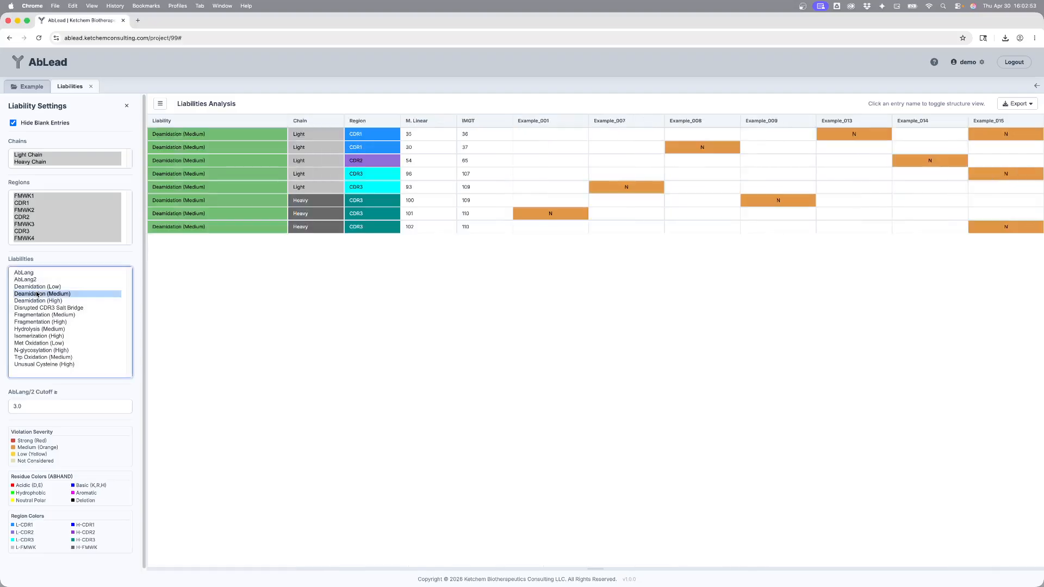
left_click(39, 315)
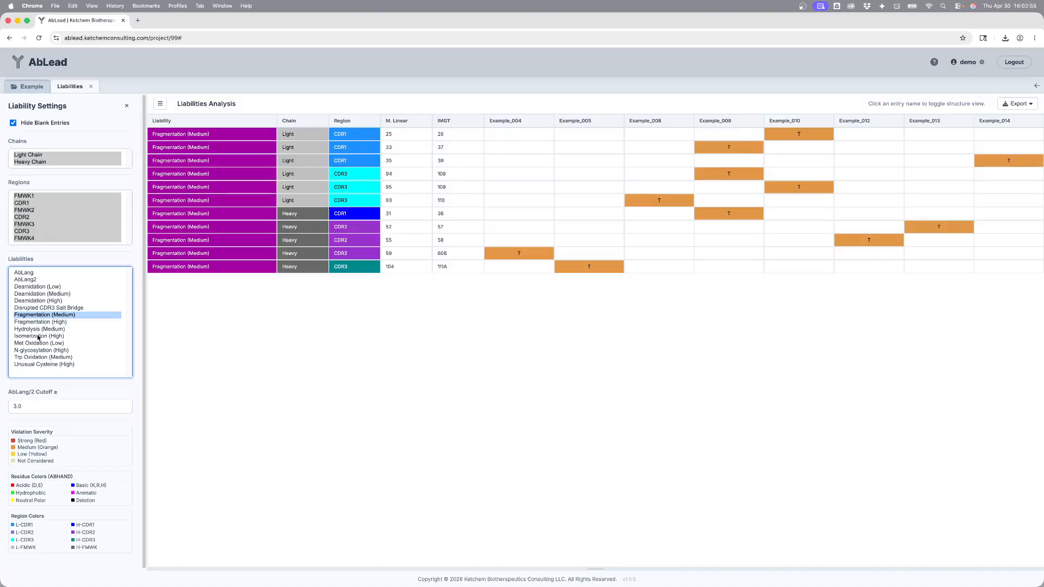
left_click(38, 337)
key("super+a")
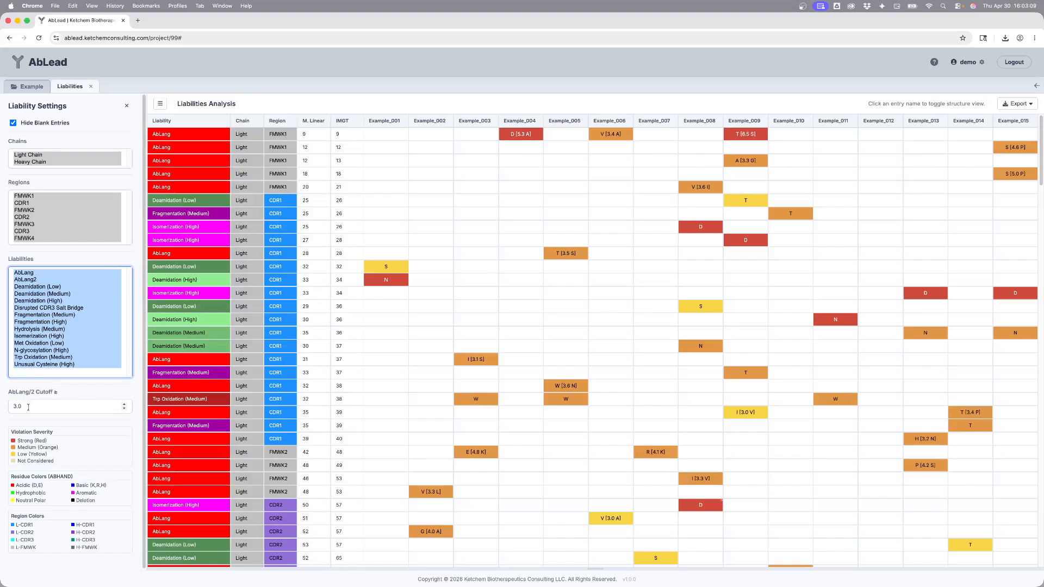
Step: Try an AbLang/2 cutoff of 5, then set it back to 3
left_click_drag(29, 407, 10, 407)
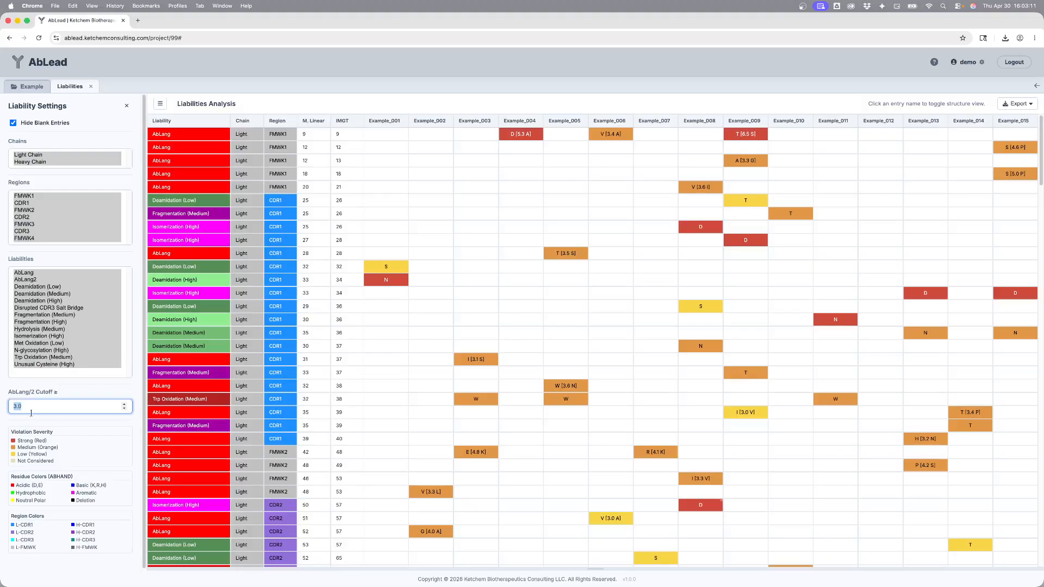
type("5")
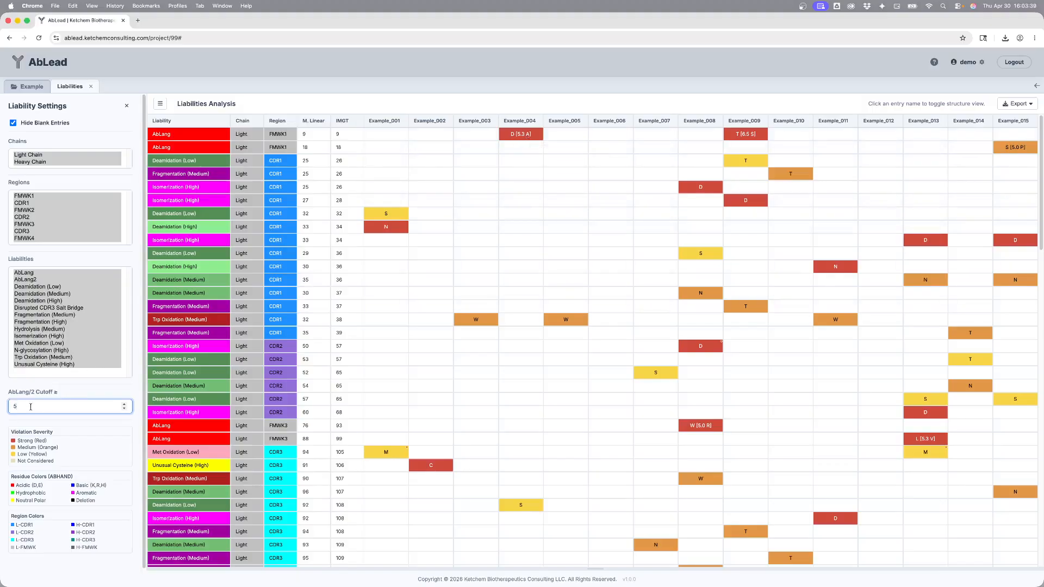
key("BackSpace")
type("3")
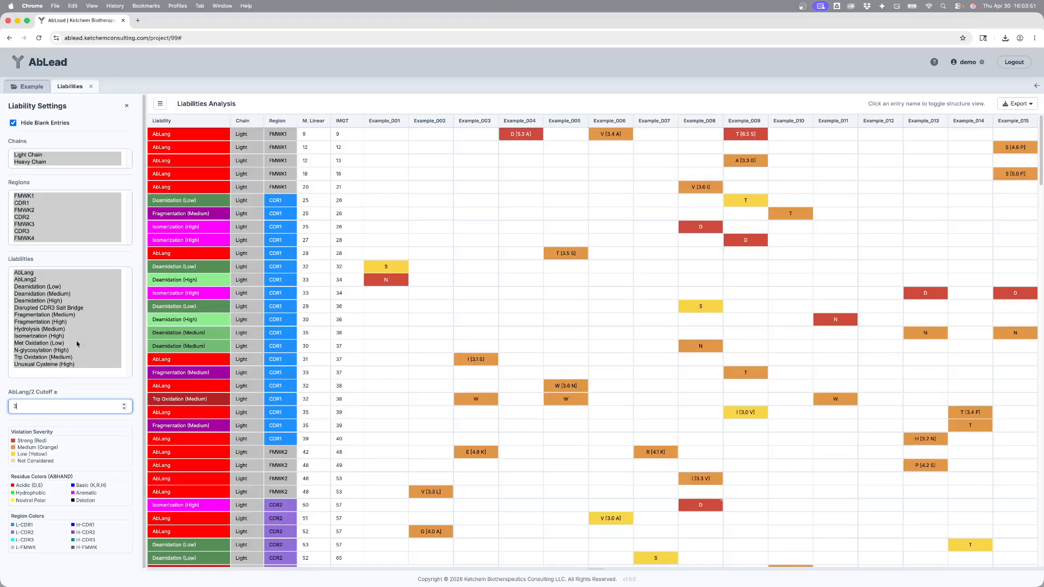
Step: Filter to Deamidation (High), toggle hiding blank entries, then reselect all liability types
left_click(60, 302)
left_click(27, 124)
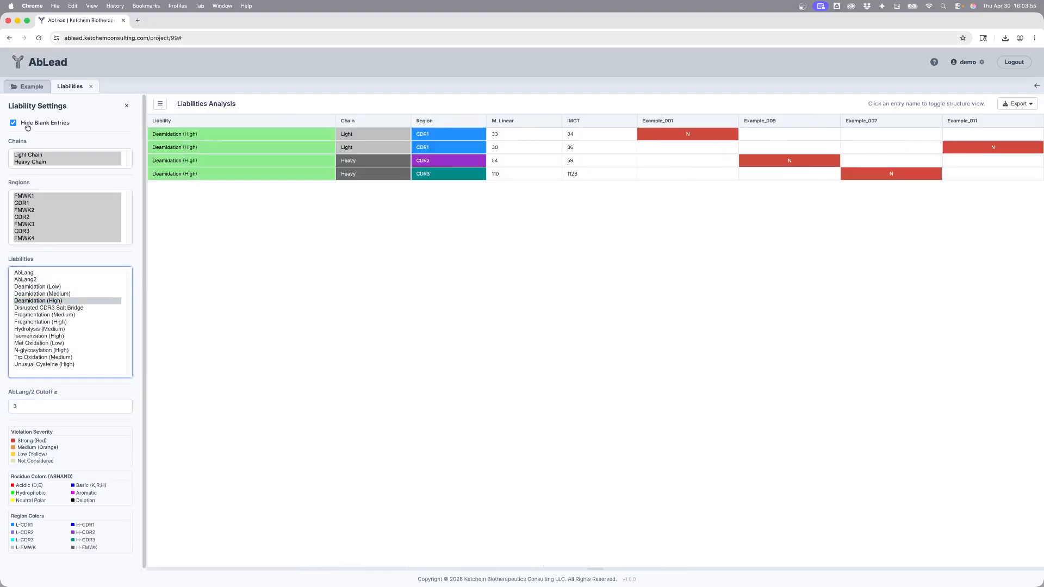
left_click(28, 126)
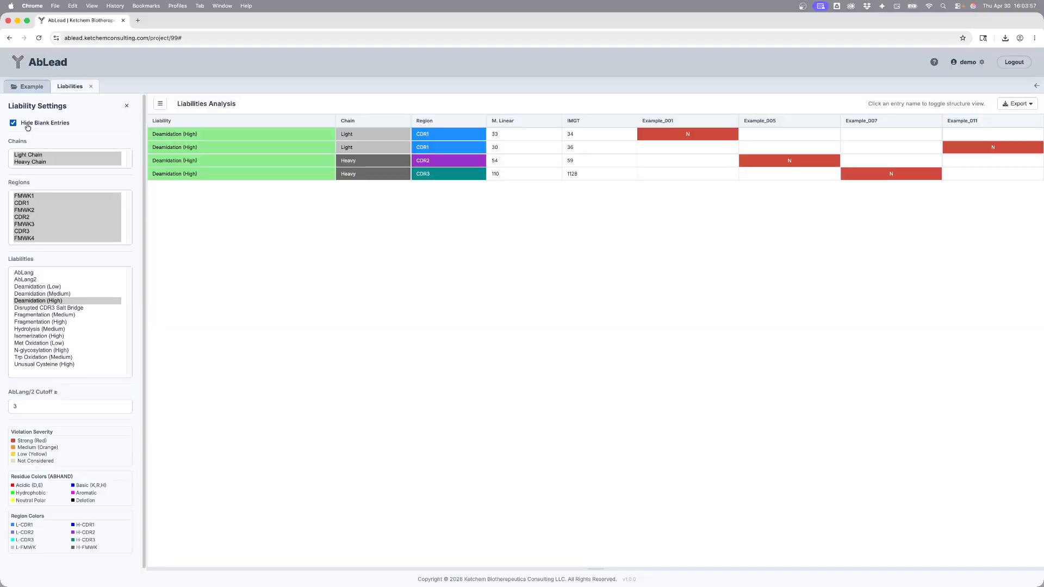
left_click(53, 344)
key("super+a")
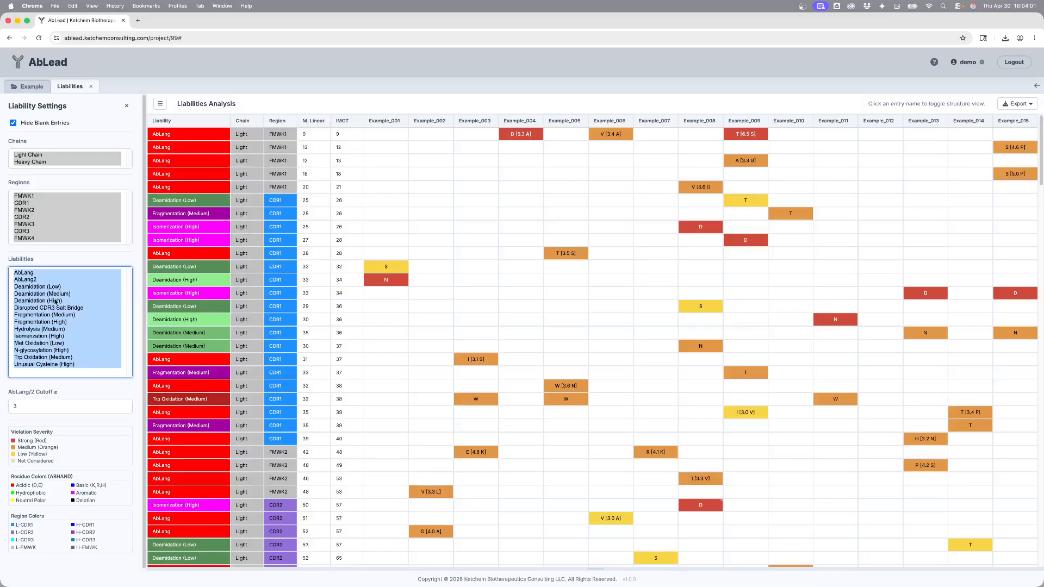
left_click(56, 259)
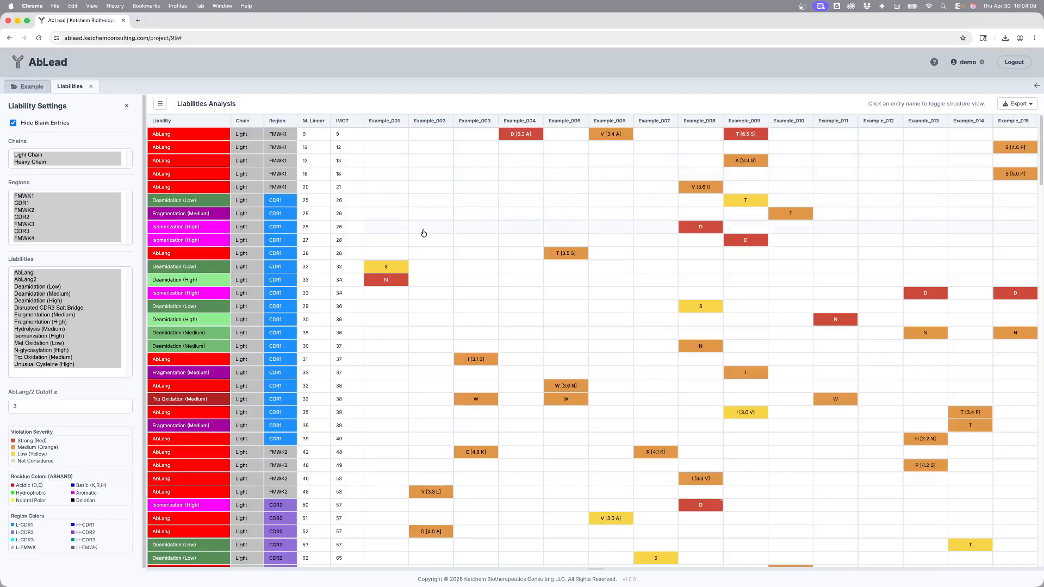
Step: Open the 3D structure view for Example_002
scroll(424, 234, "down", 15)
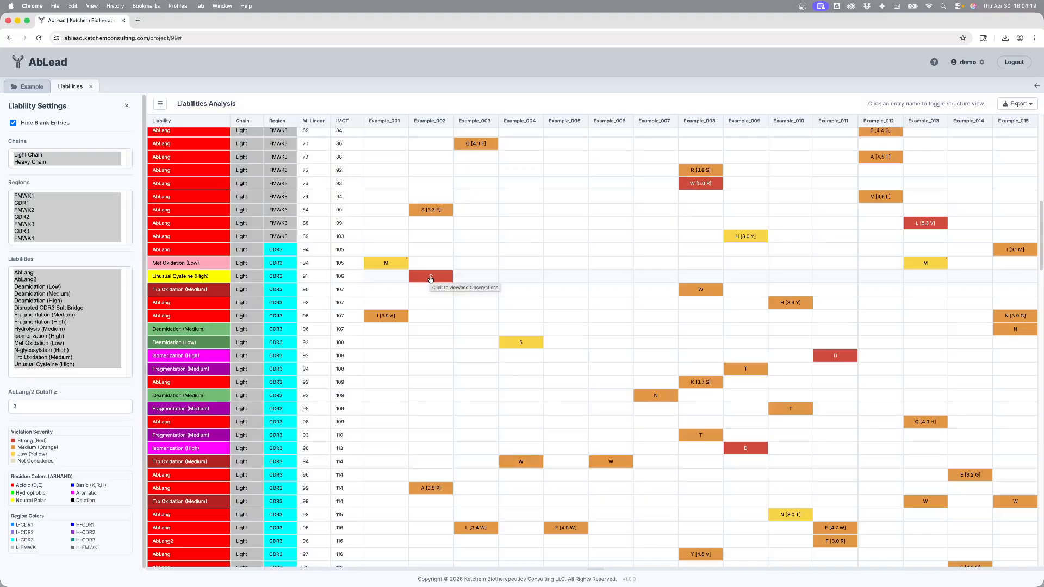
scroll(430, 279, "up", 10)
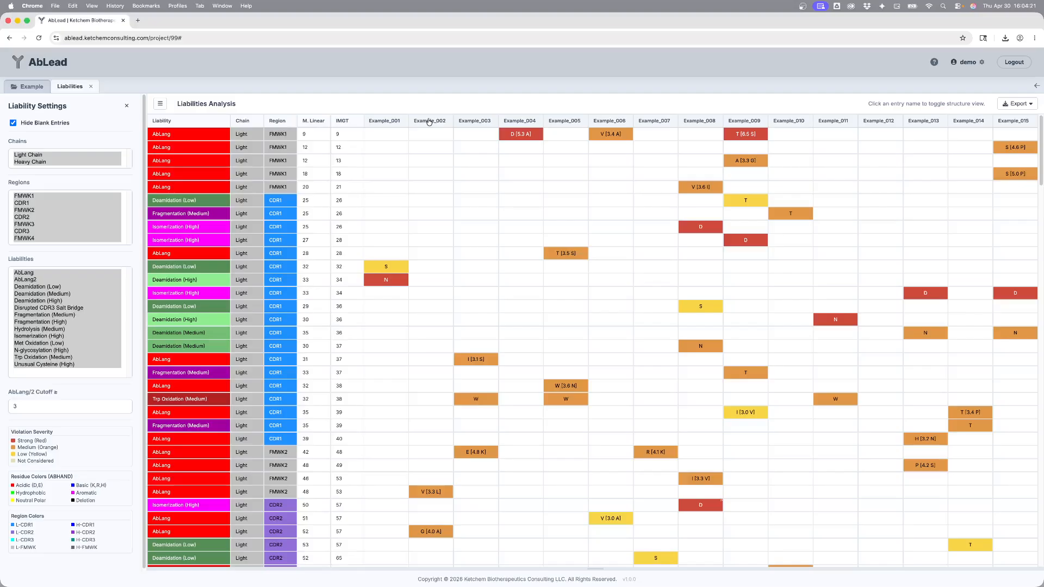
left_click(429, 121)
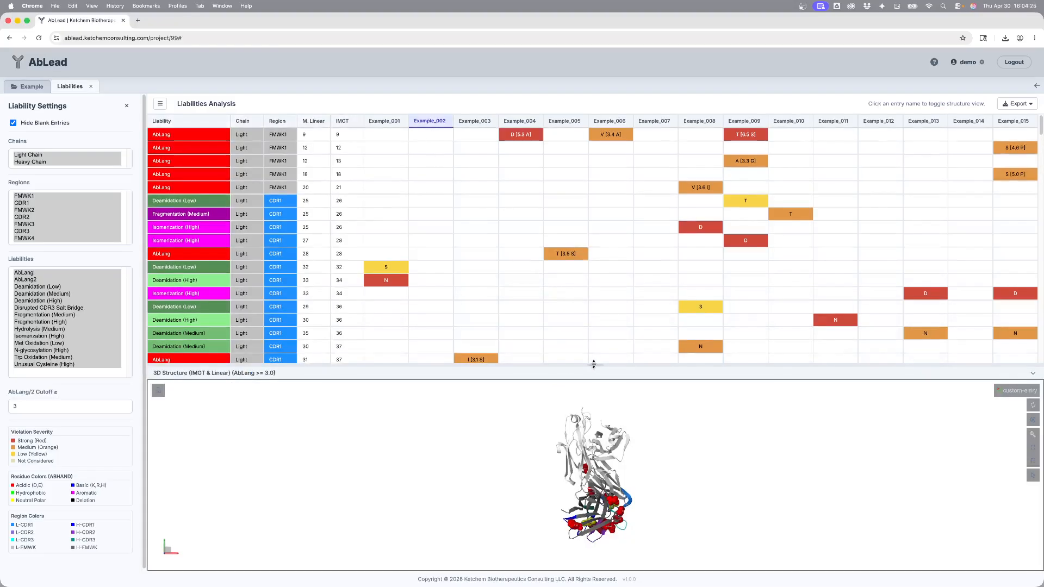
Step: Enlarge the 3D structure panel and rotate and zoom the Example_002 model to inspect its liability sites
left_click_drag(594, 364, 593, 235)
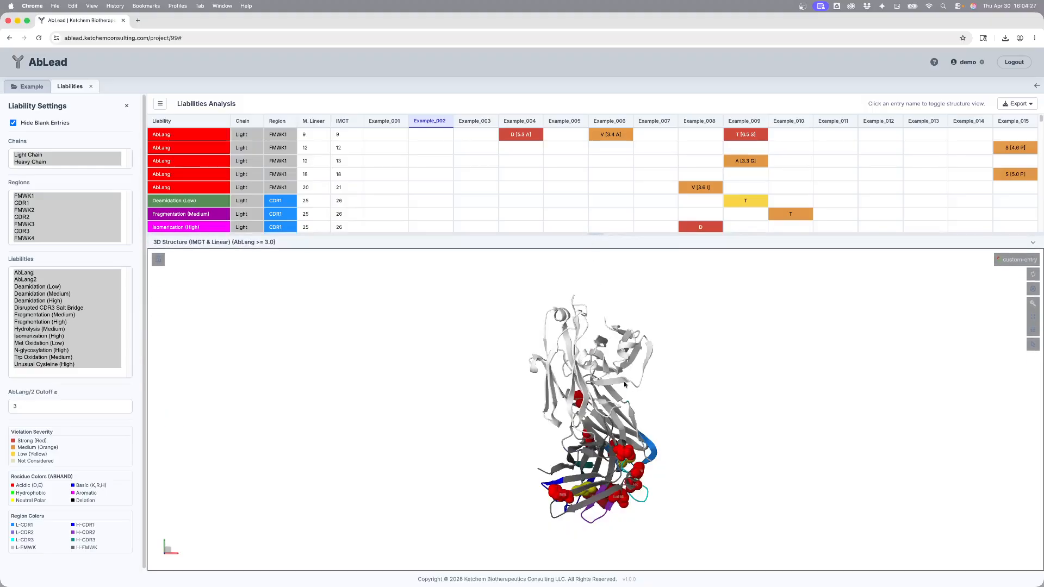
left_click_drag(675, 484, 681, 457)
left_click_drag(703, 498, 630, 429)
scroll(631, 407, "up", 5)
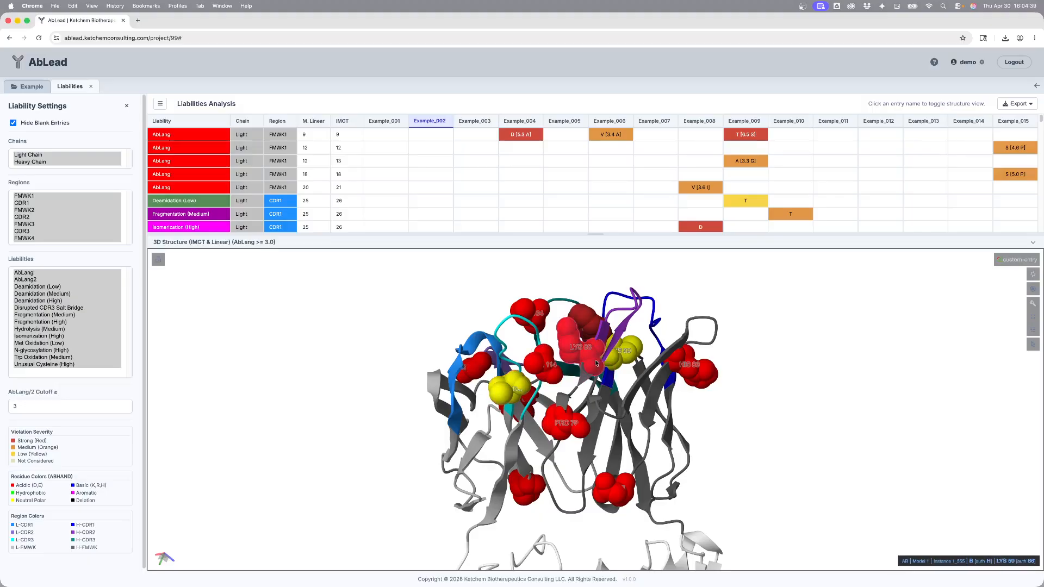
left_click_drag(564, 390, 631, 350)
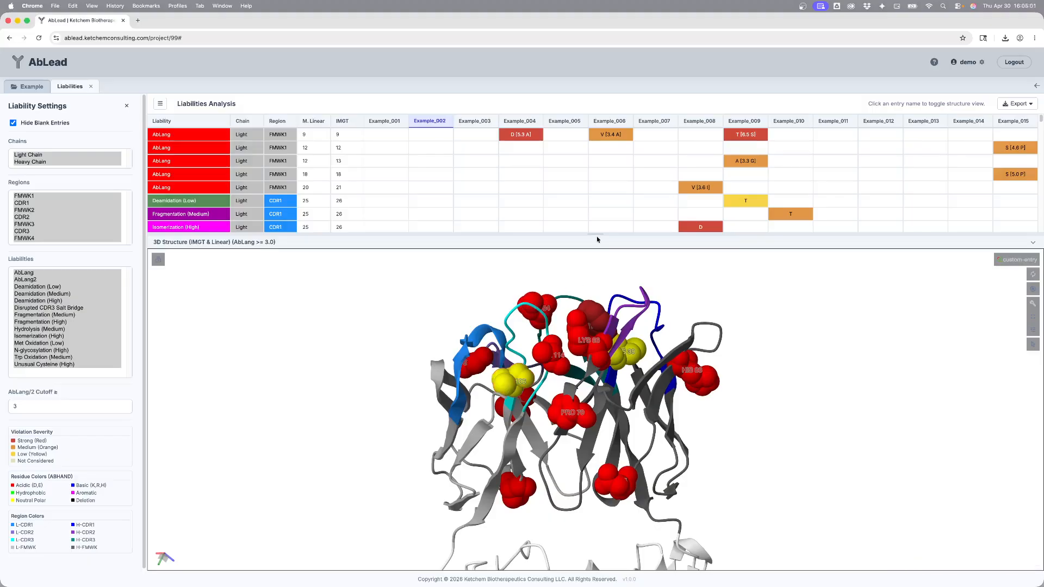
left_click_drag(597, 234, 603, 390)
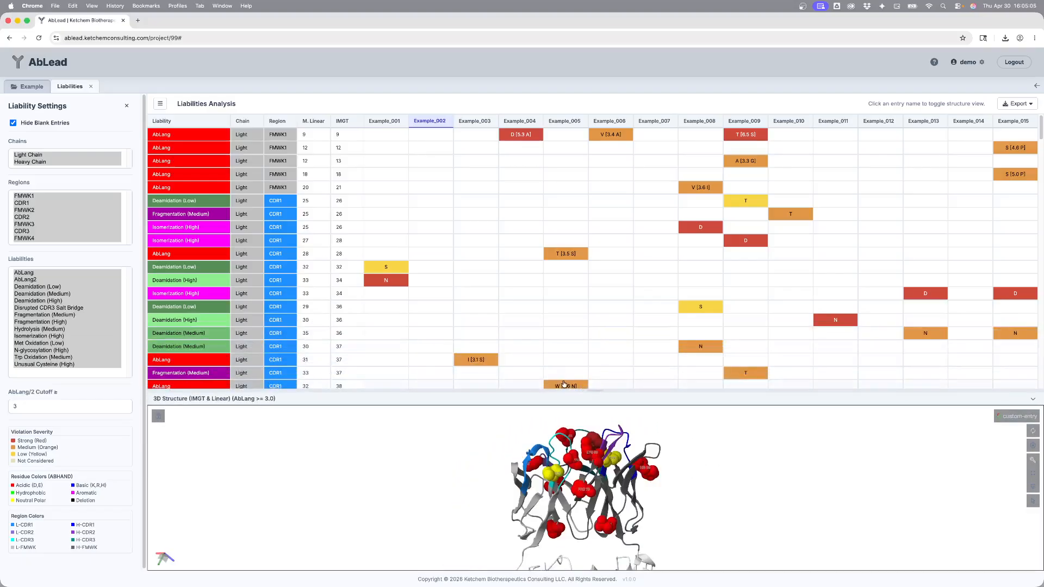
Step: Open the engineering entry for Example_002's unusual cysteine C106, set the group to Cys and include the parental
scroll(454, 310, "down", 6)
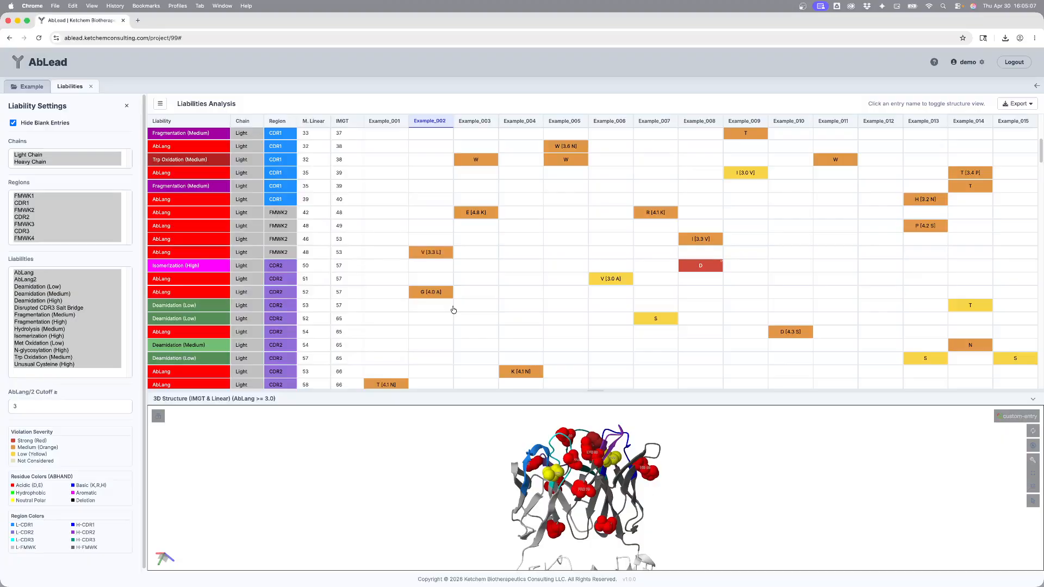
scroll(454, 310, "down", 3)
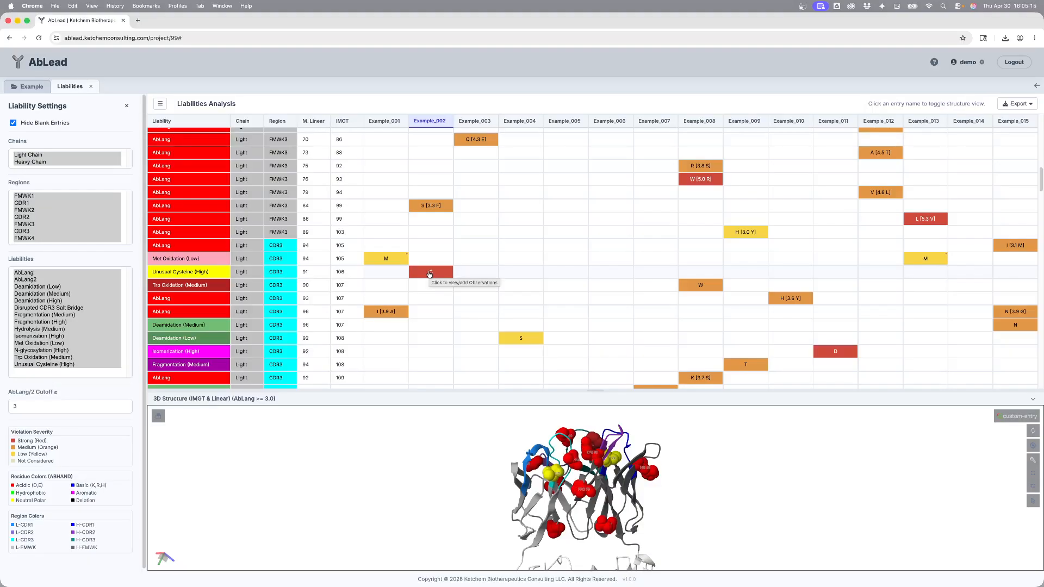
left_click(430, 273)
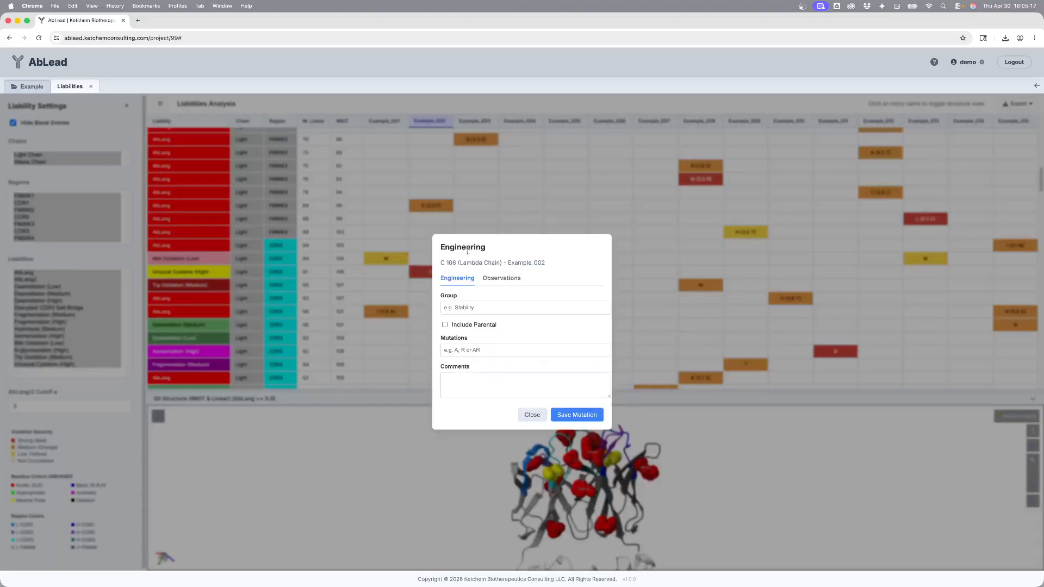
left_click(478, 308)
type("Cys")
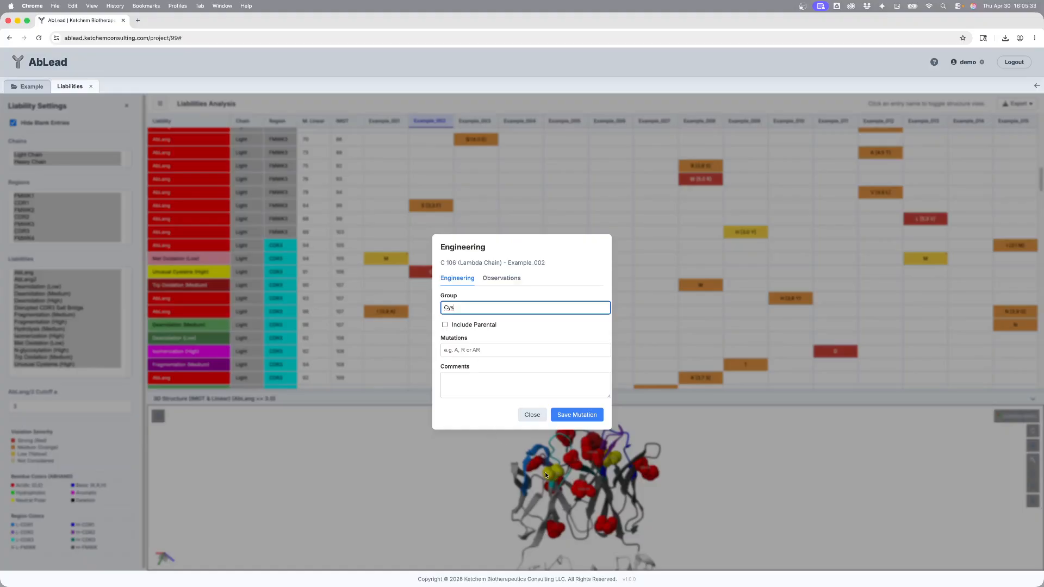
left_click(444, 325)
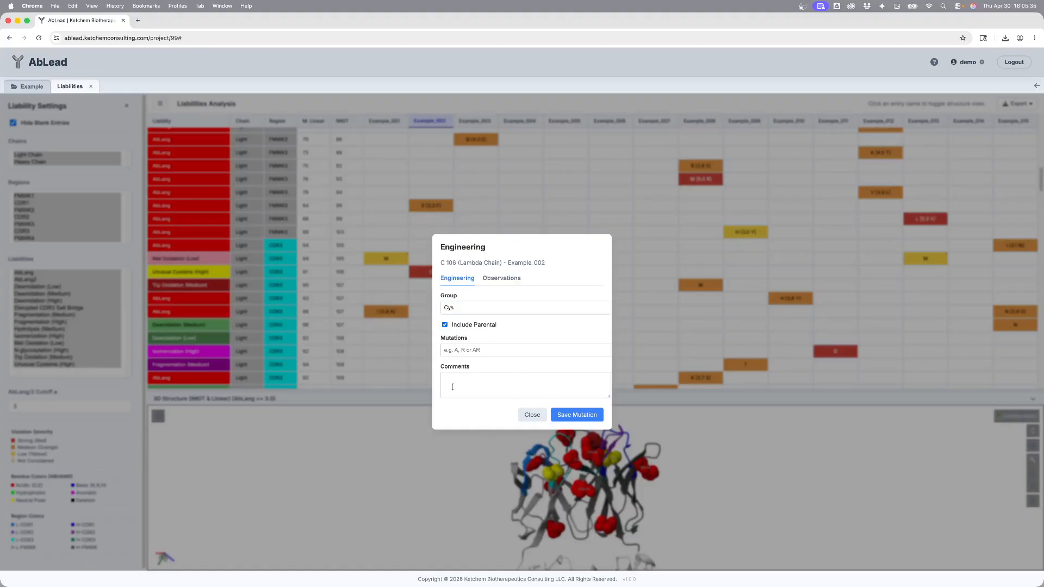
Step: Enter S as the mutation and save it
left_click(461, 350)
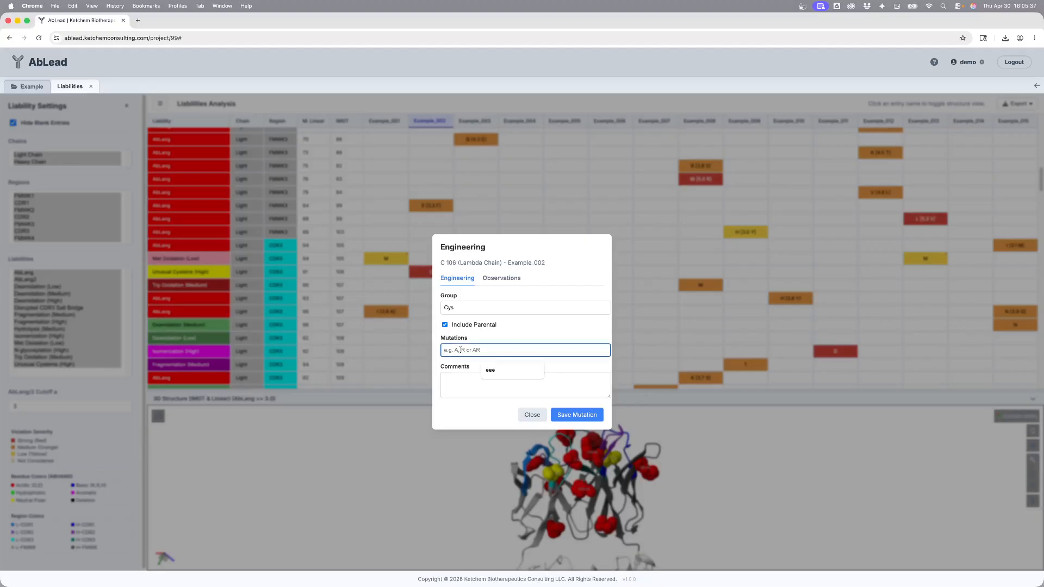
type("S")
left_click(561, 416)
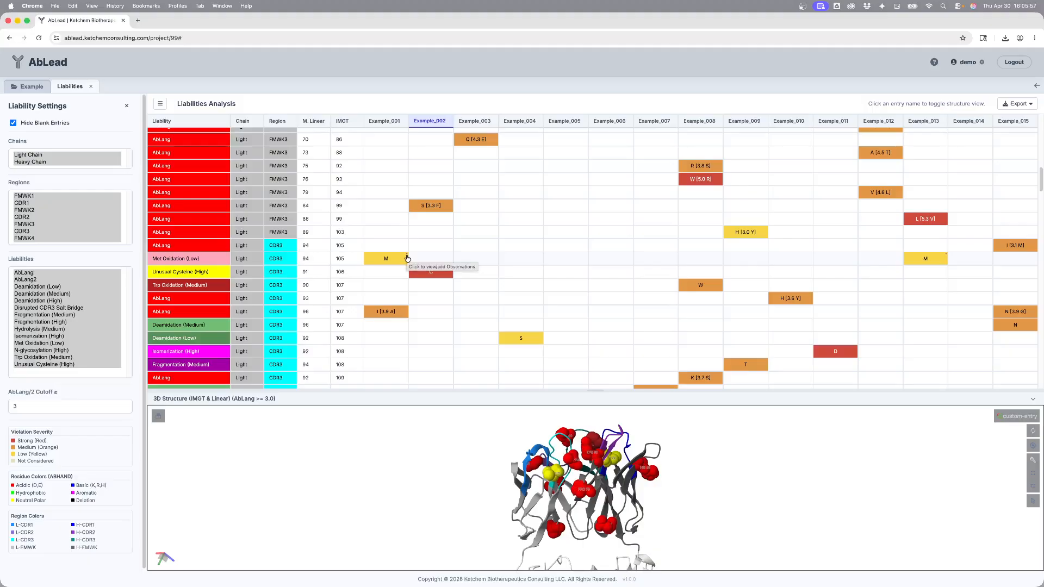
Step: Open Example_001's methionine oxidation entry at M105 and view its observations
left_click(406, 258)
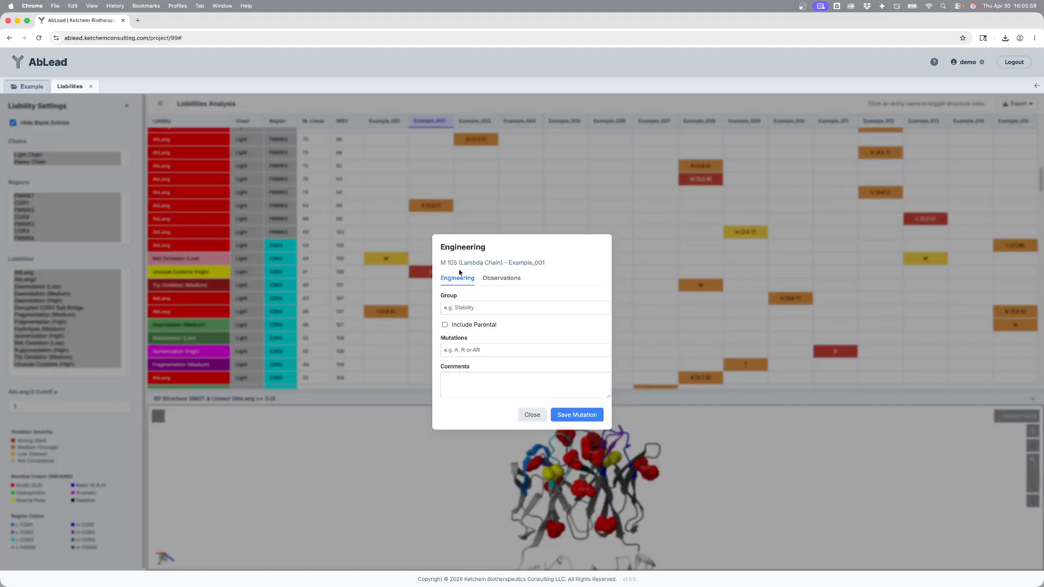
left_click(496, 278)
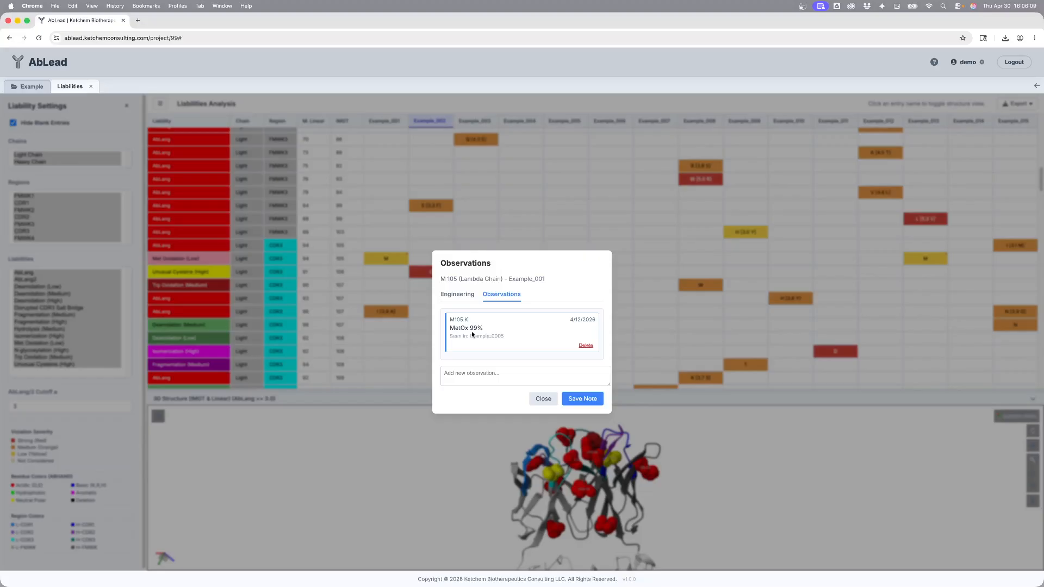
Step: Record an engineering mutation for Example_002's heavy-chain cysteine C39 with group Cys, mutation S, and the parental included
left_click(543, 399)
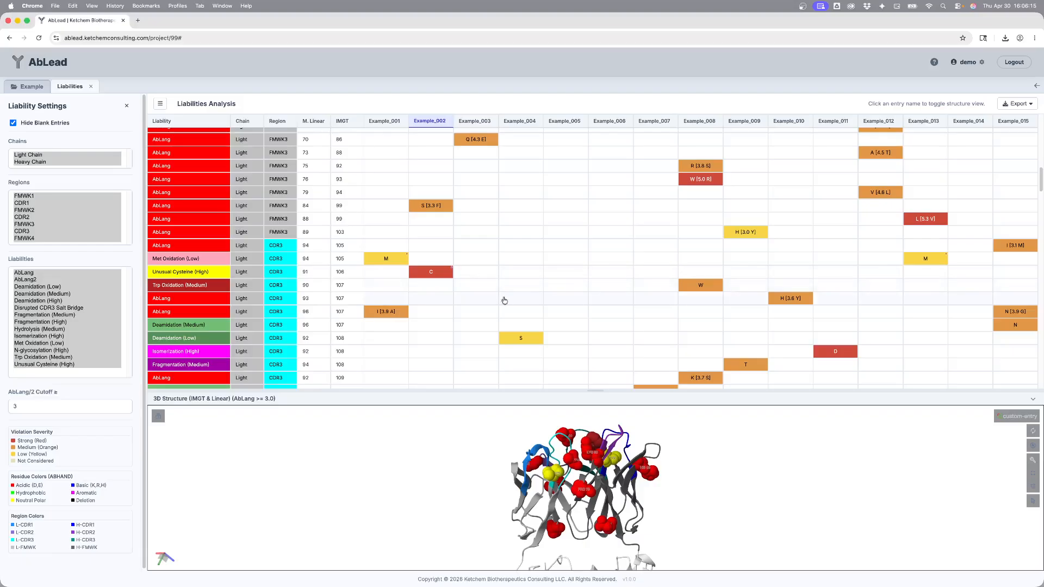
scroll(448, 306, "down", 10)
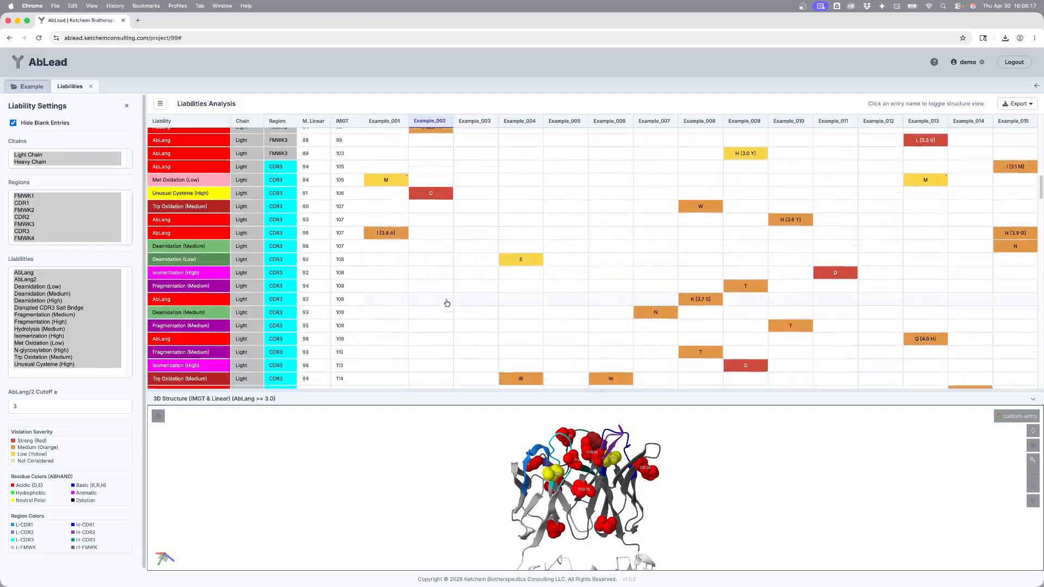
scroll(446, 301, "down", 10)
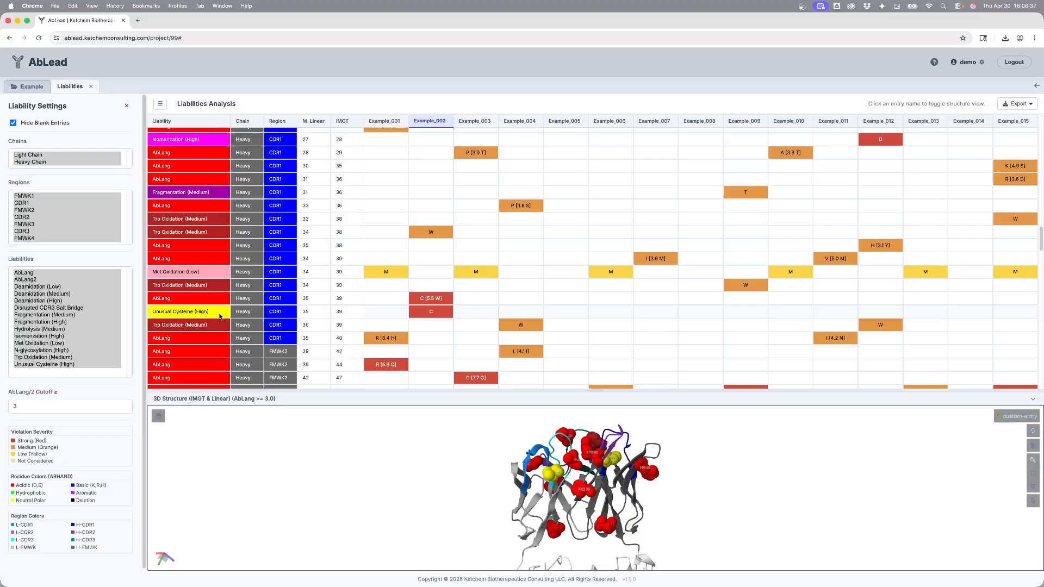
left_click(432, 314)
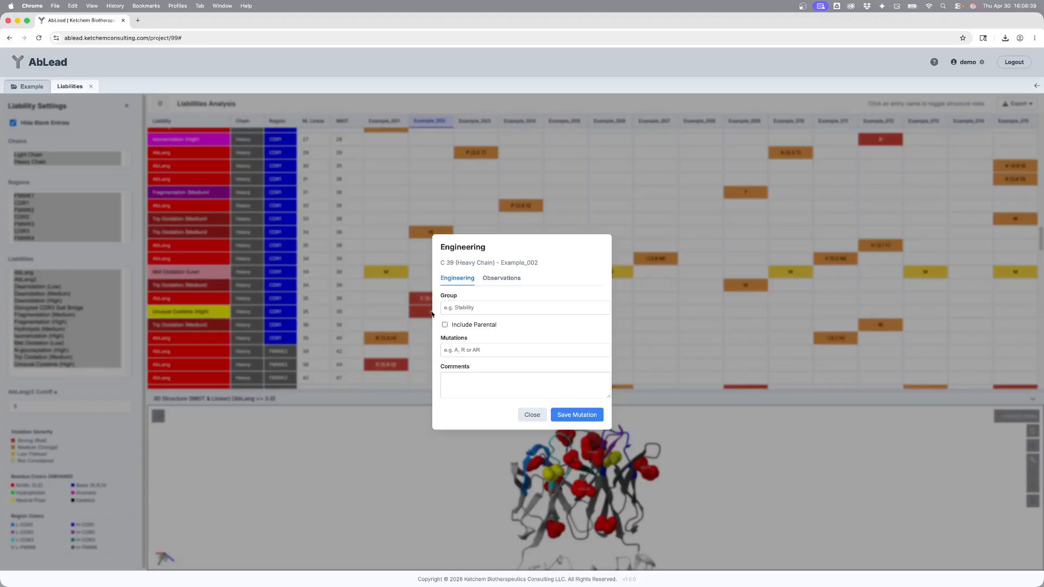
left_click(470, 308)
type("Cys")
left_click(471, 350)
type("S")
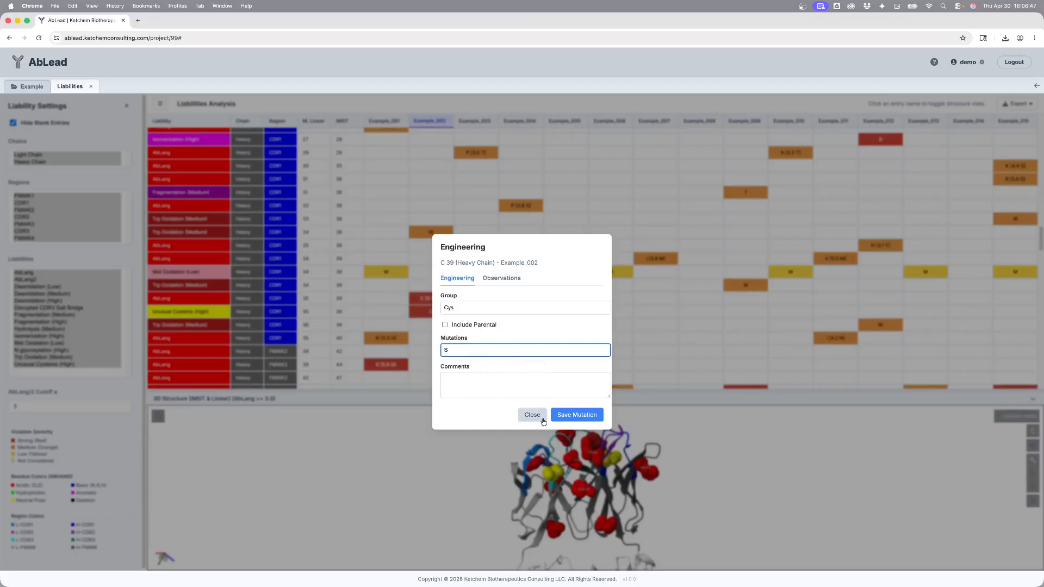
left_click(466, 327)
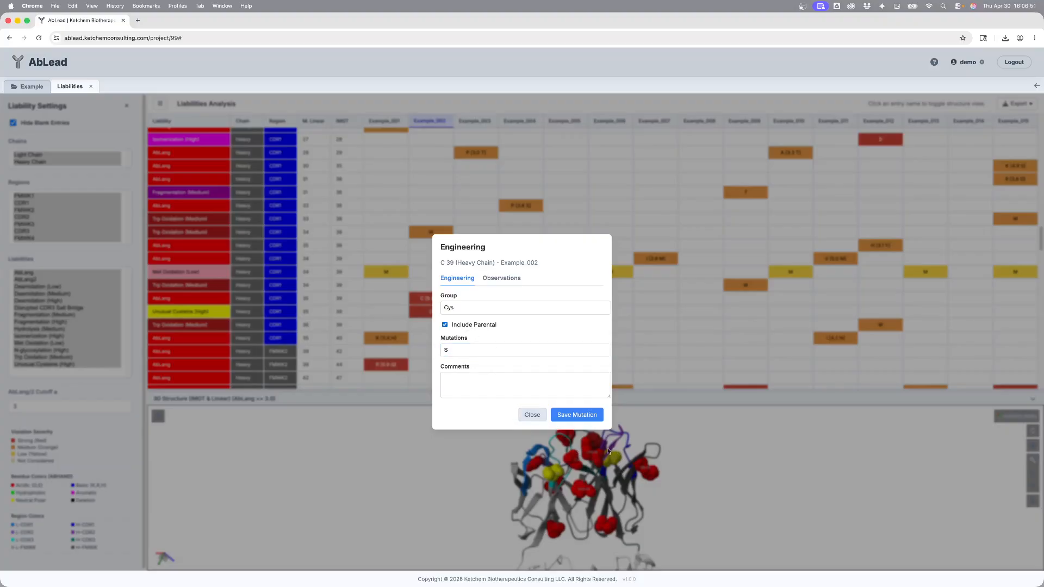
left_click(581, 417)
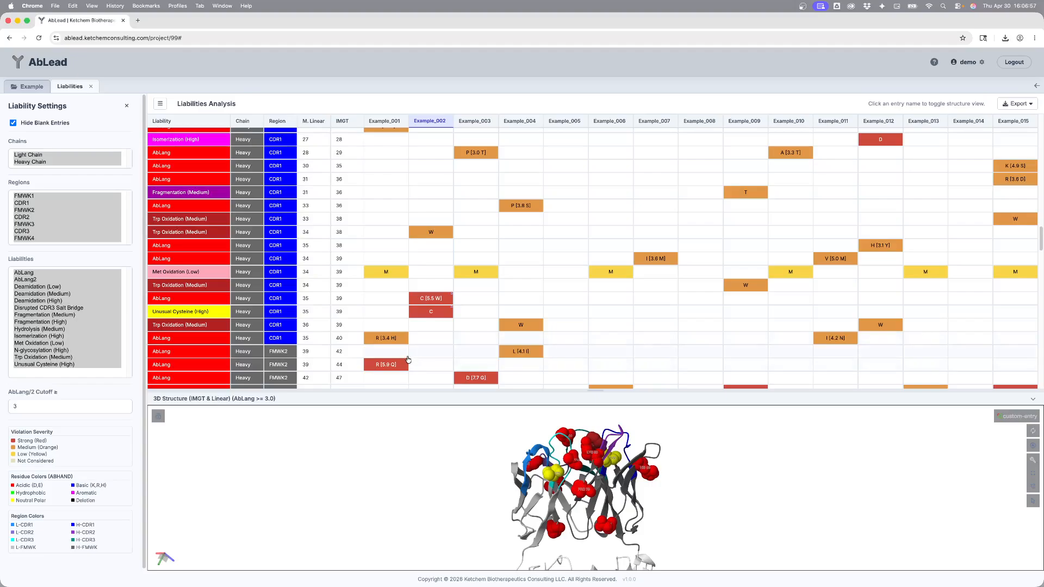
Step: Filter the liabilities grid to Fragmentation (Medium) and display Example_004's structure
left_click(1019, 104)
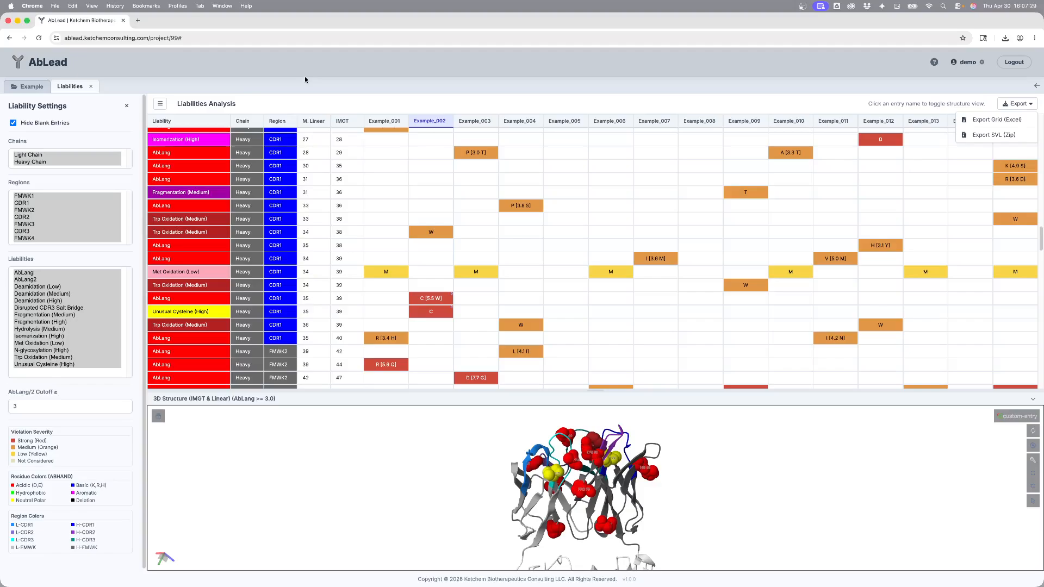
left_click(44, 315)
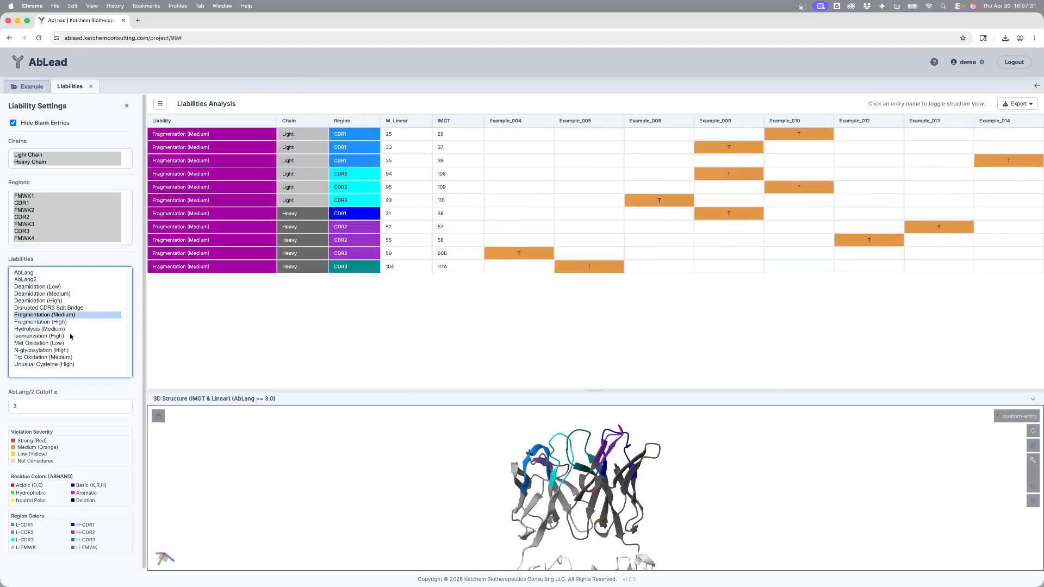
left_click(1013, 103)
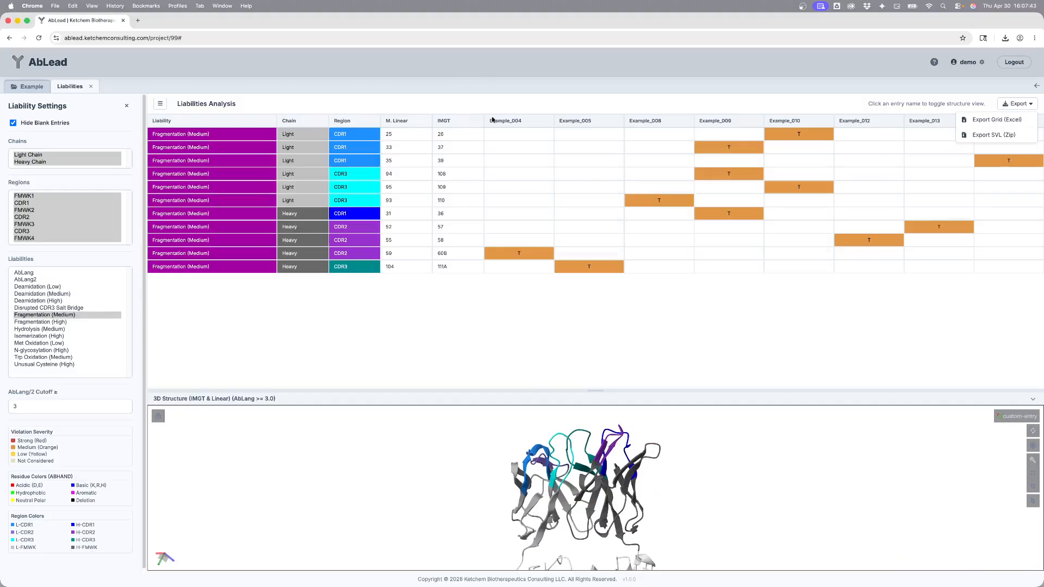
left_click(517, 123)
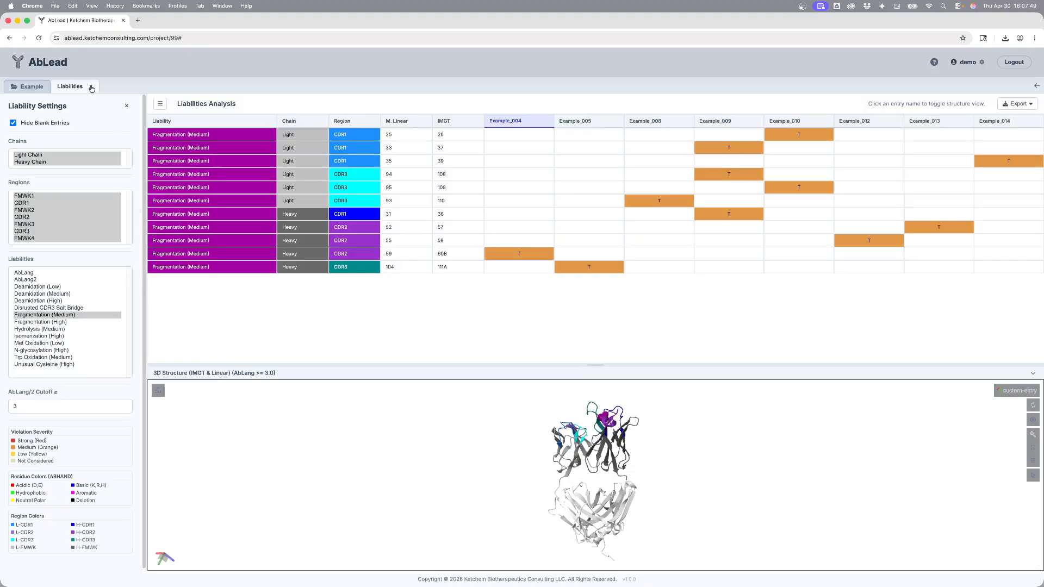
Step: Select only Example_002 in the antibody table and open its PFA analysis
left_click(31, 89)
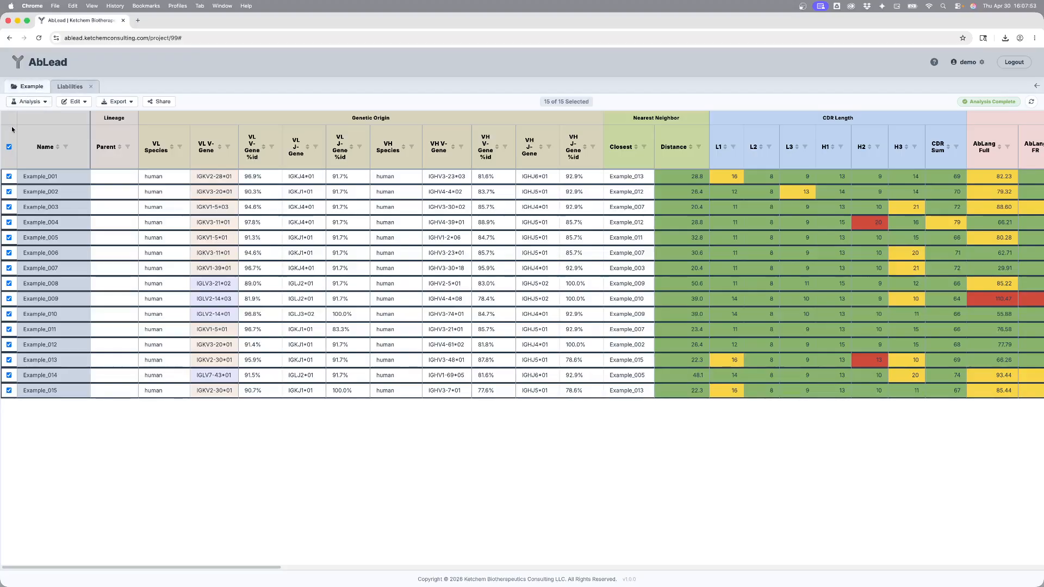
left_click(9, 147)
left_click(31, 192)
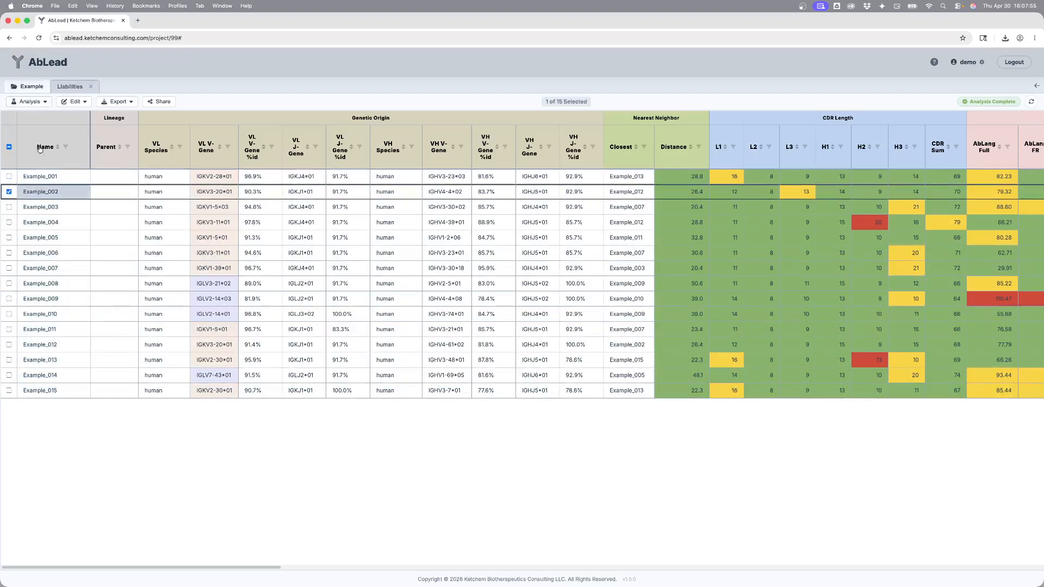
left_click(29, 101)
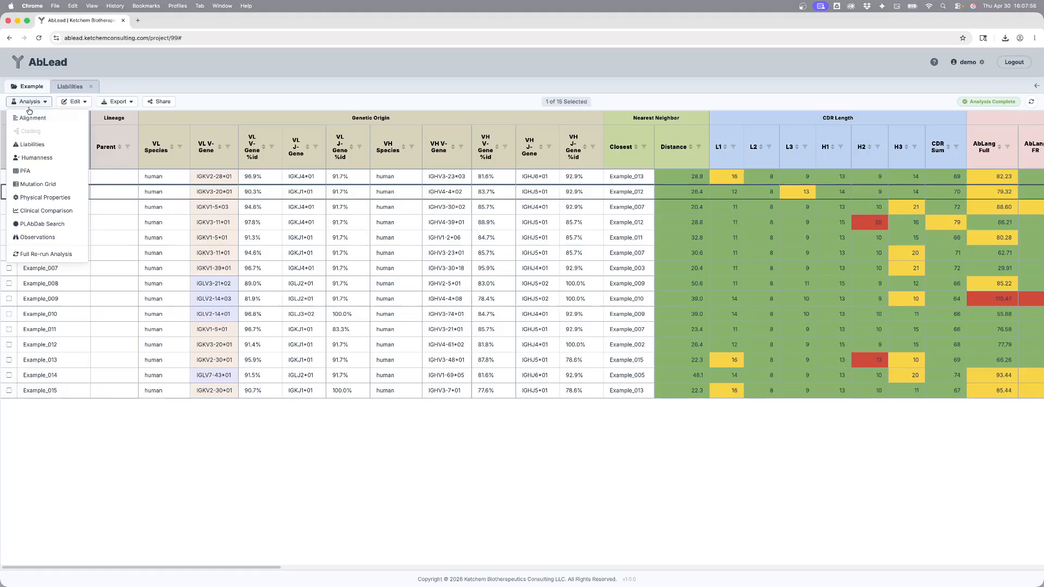
left_click(38, 171)
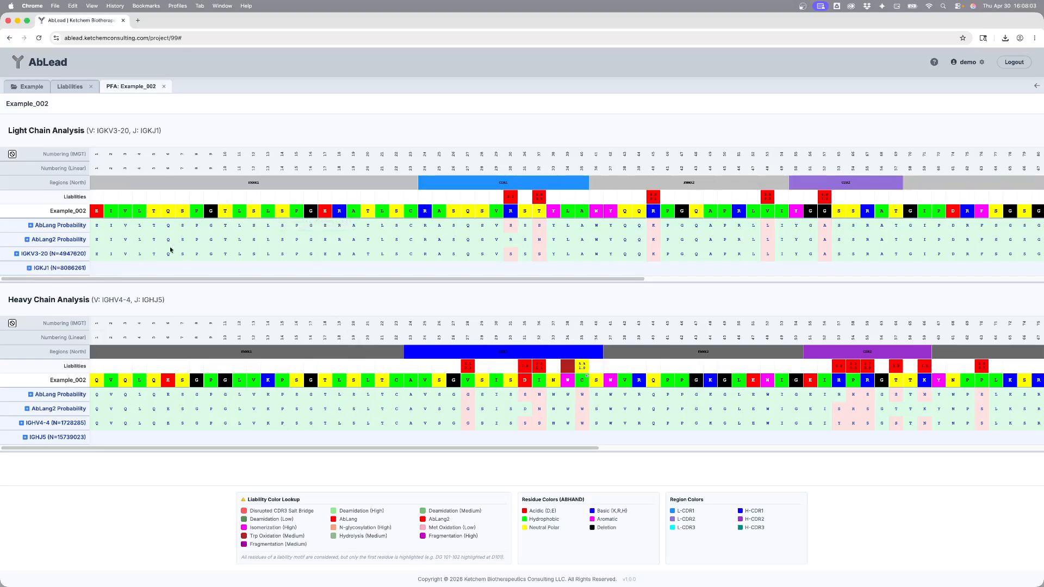
Step: Scroll through Example_002's light and heavy chain sequences, inspecting liability tooltips and the saved C106 engineering entry
left_click_drag(311, 281, 824, 280)
left_click_drag(693, 296, 115, 268)
left_click_drag(641, 278, 1014, 280)
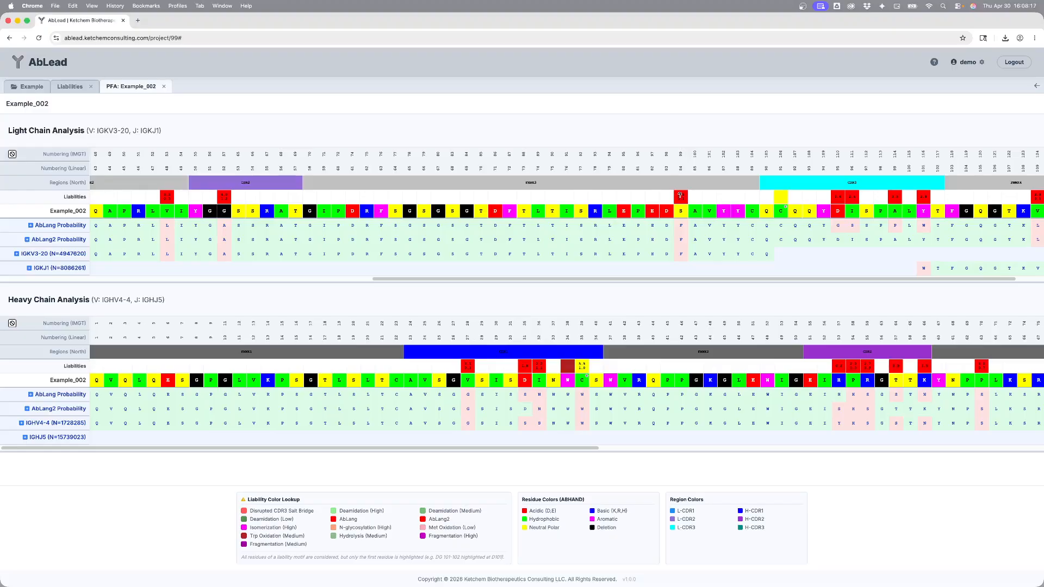
mouse_move(680, 195)
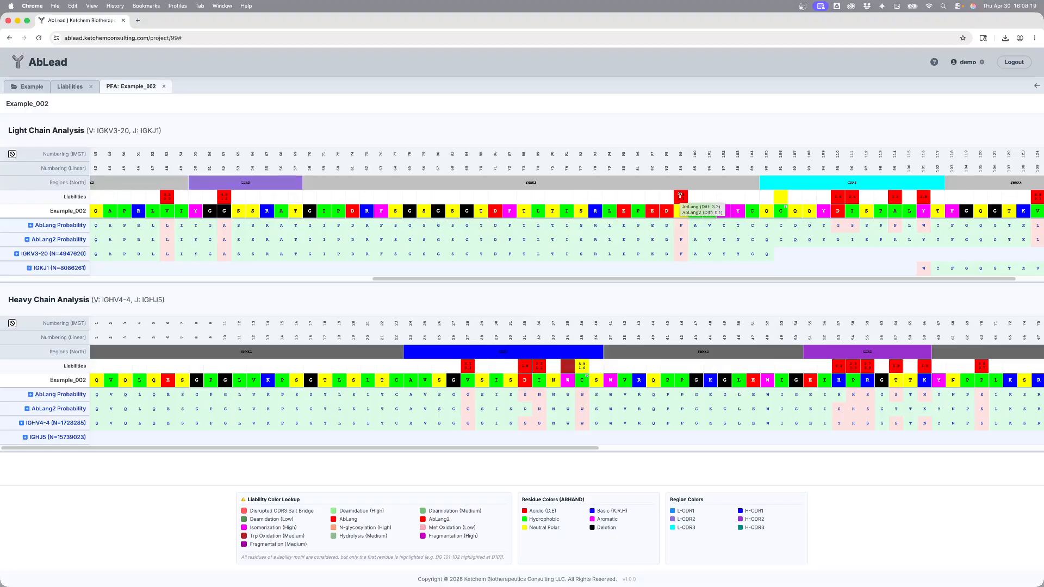
mouse_move(779, 198)
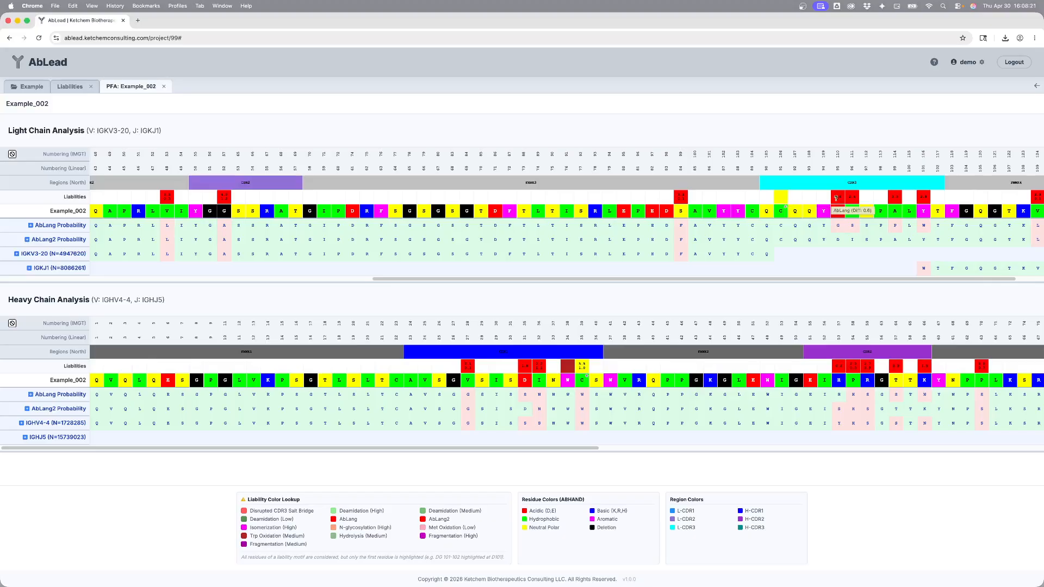
mouse_move(843, 197)
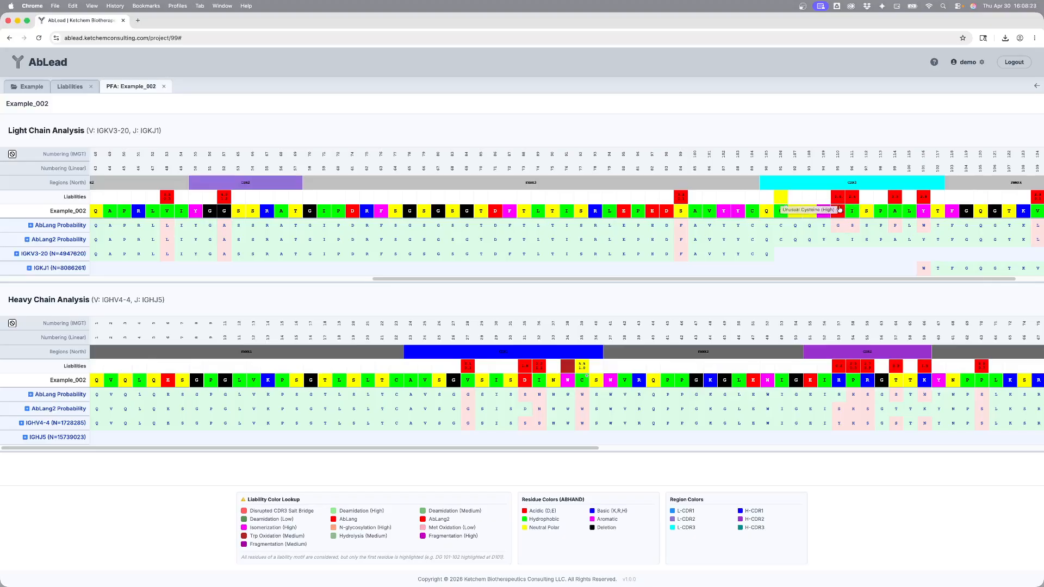
left_click_drag(558, 447, 814, 426)
scroll(814, 426, "right", 10)
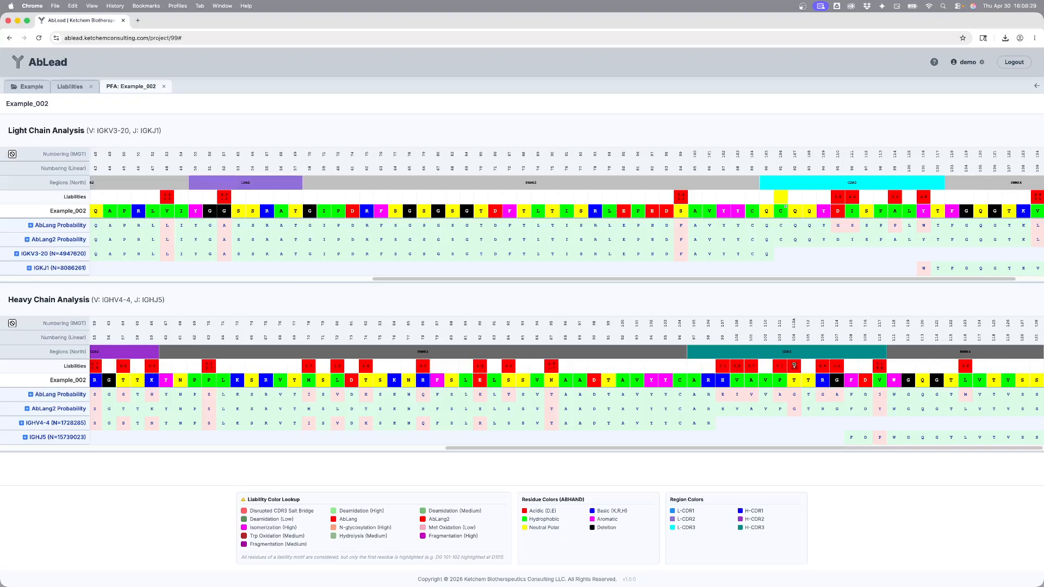
mouse_move(794, 365)
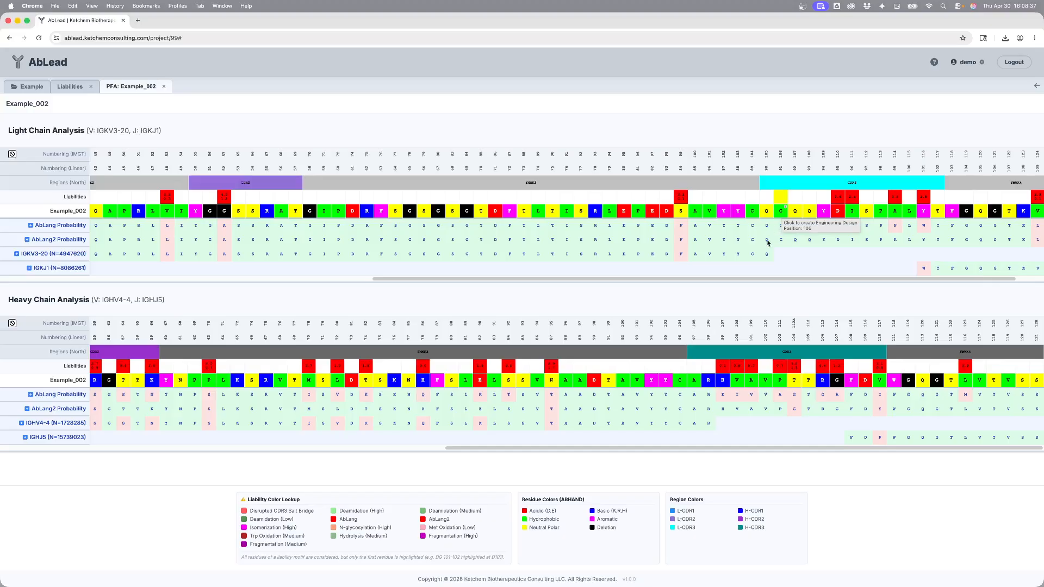
left_click_drag(761, 279, 820, 283)
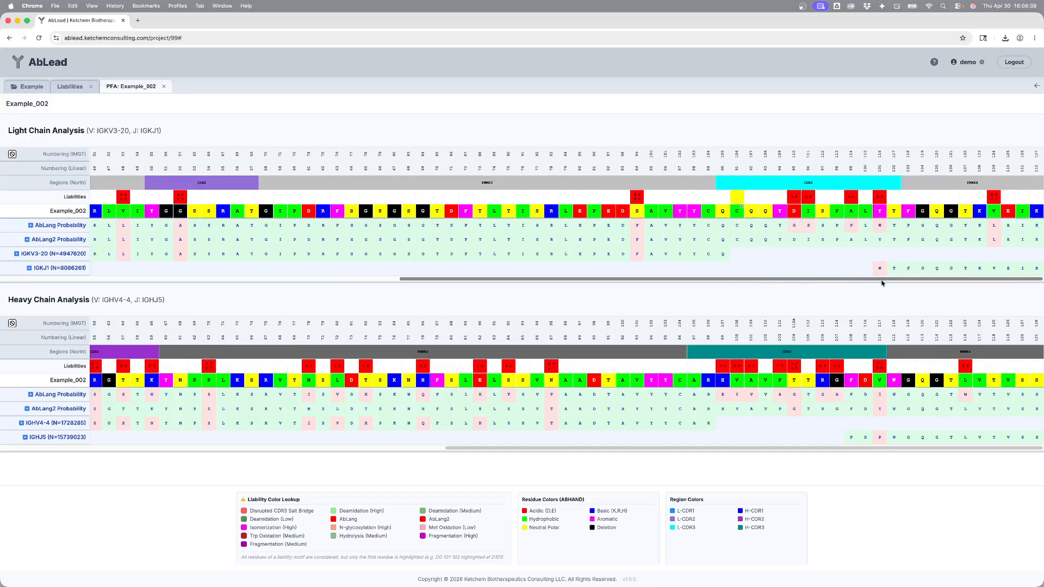
left_click(737, 211)
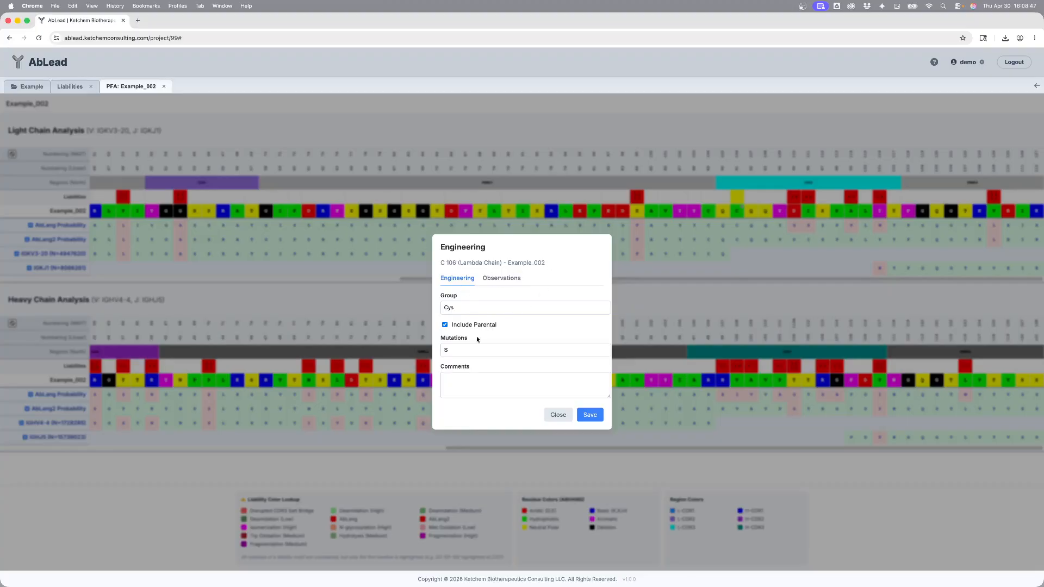
left_click(558, 416)
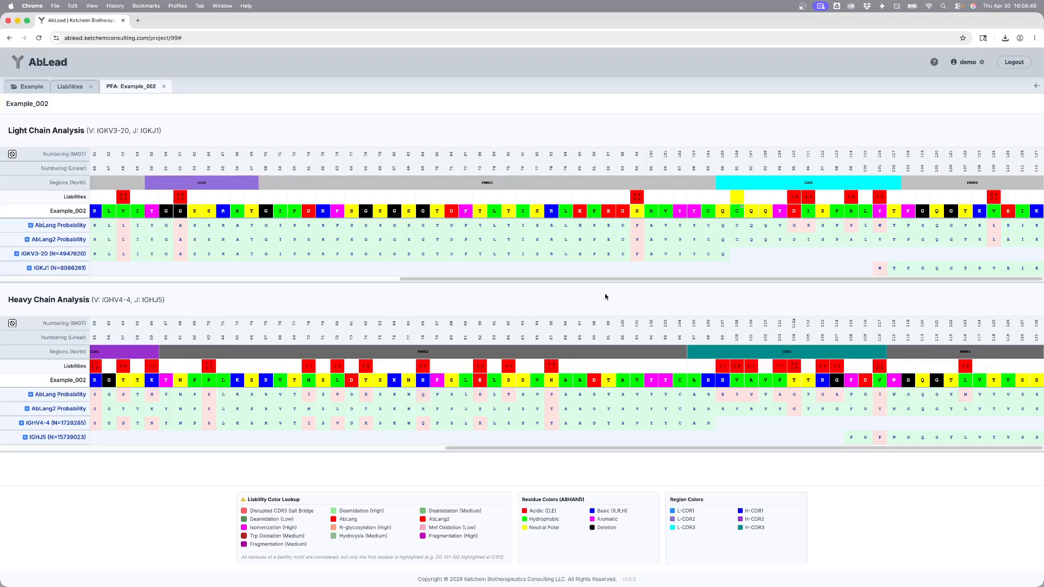
Step: Expand the heavy chain's AbLang probability matrix and highlight the C39 column and the W and C residue rows
left_click_drag(620, 279, 1019, 279)
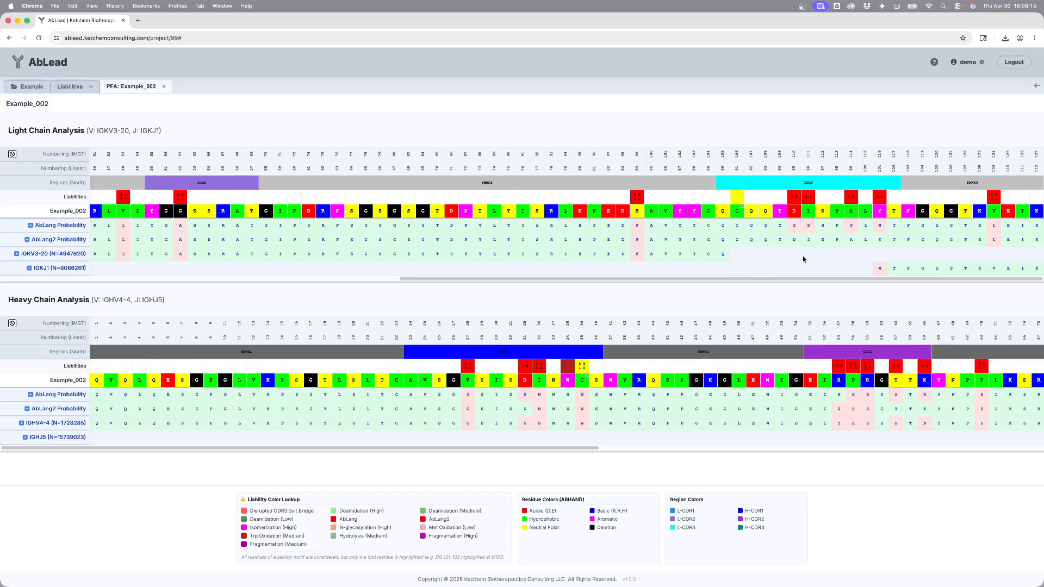
left_click_drag(722, 278, 329, 292)
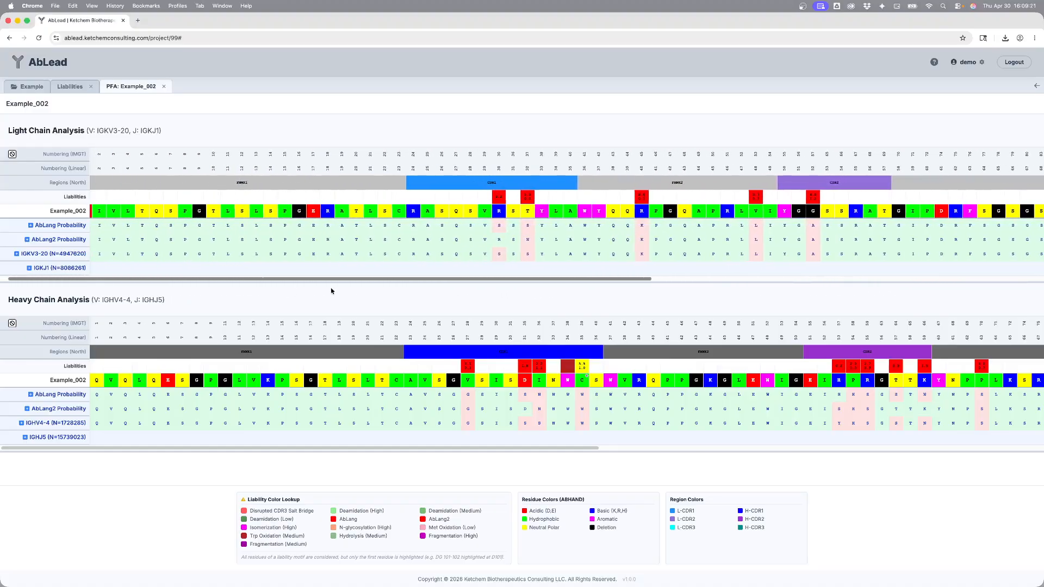
left_click_drag(331, 451, 471, 448)
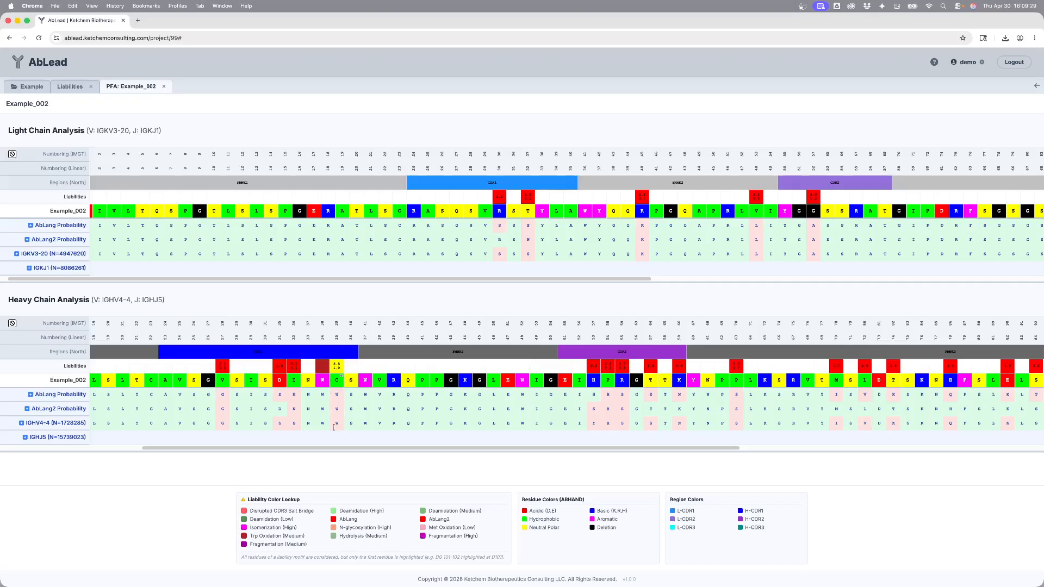
scroll(408, 402, "left", 5)
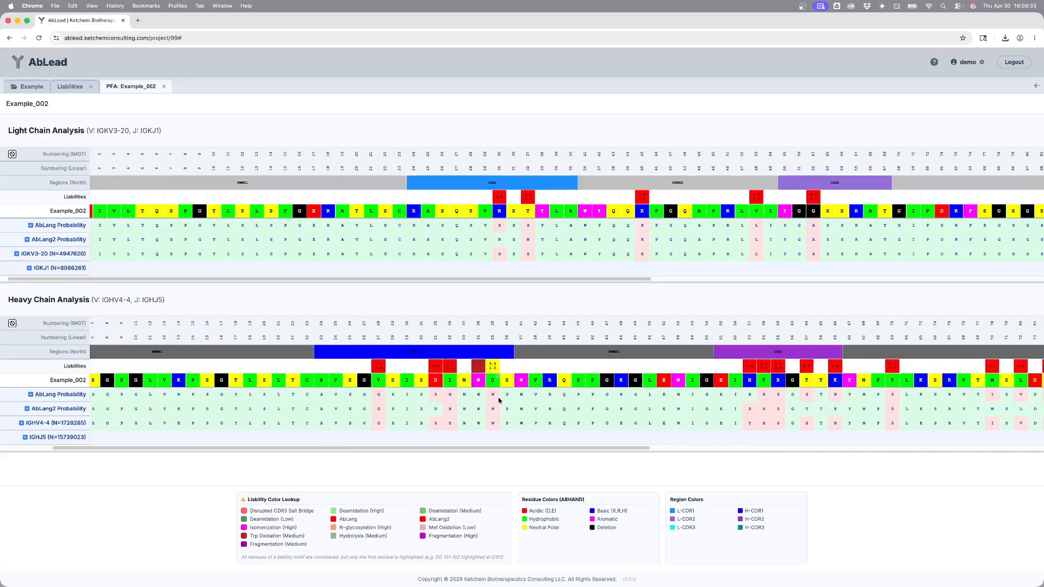
left_click(30, 394)
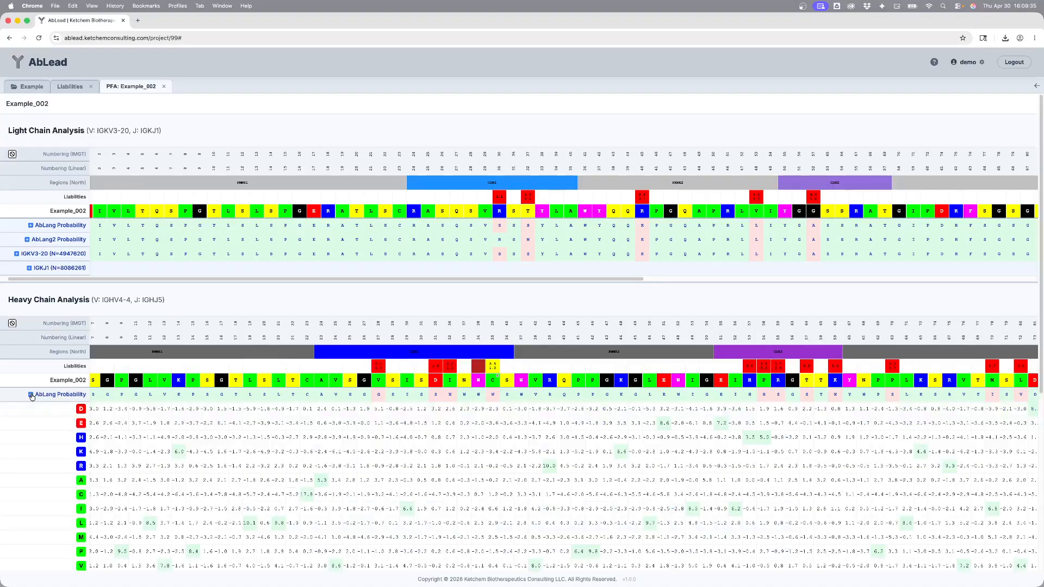
scroll(272, 365, "down", 5)
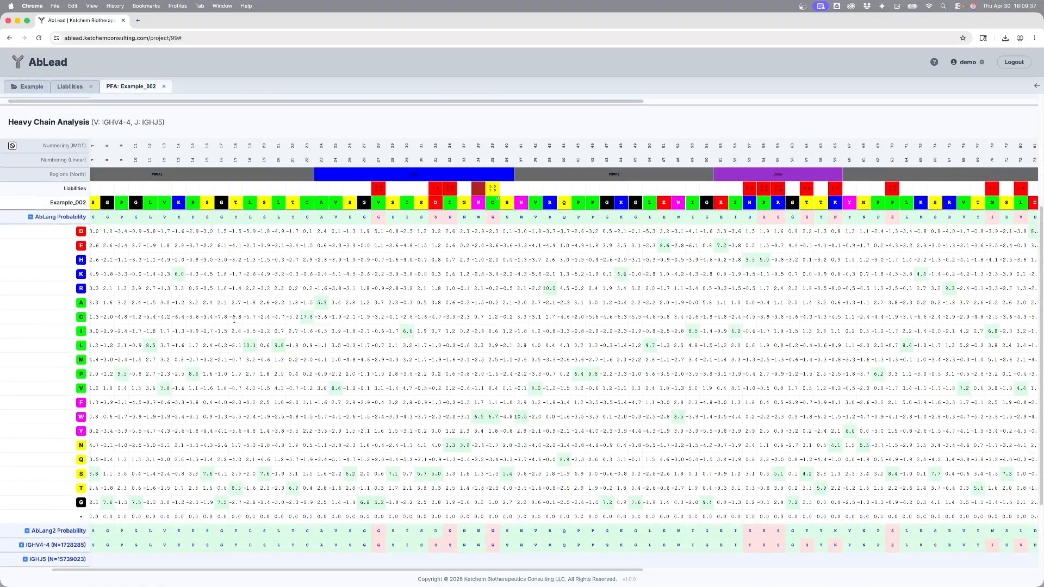
left_click(492, 147)
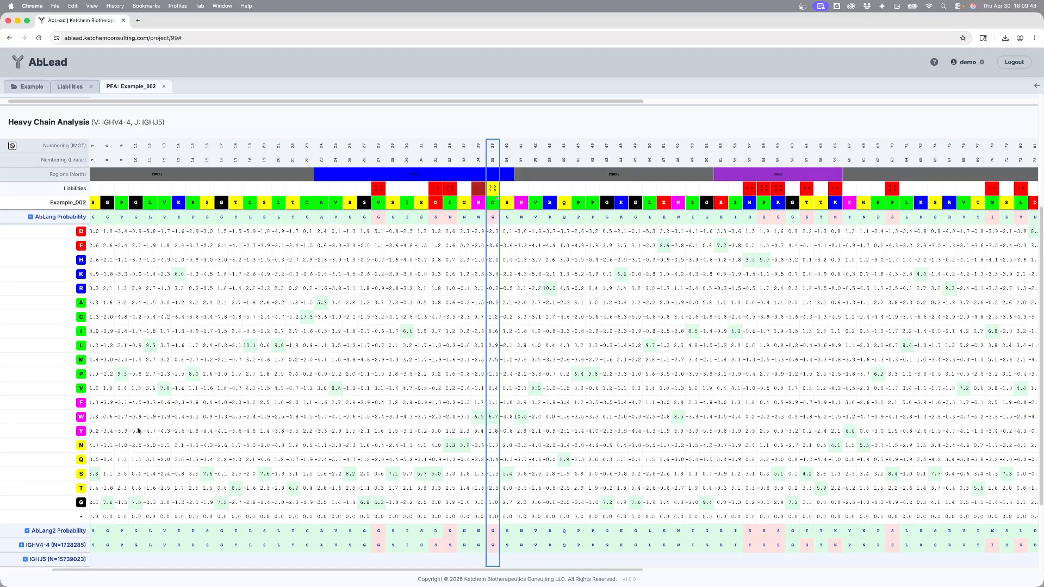
left_click(55, 419)
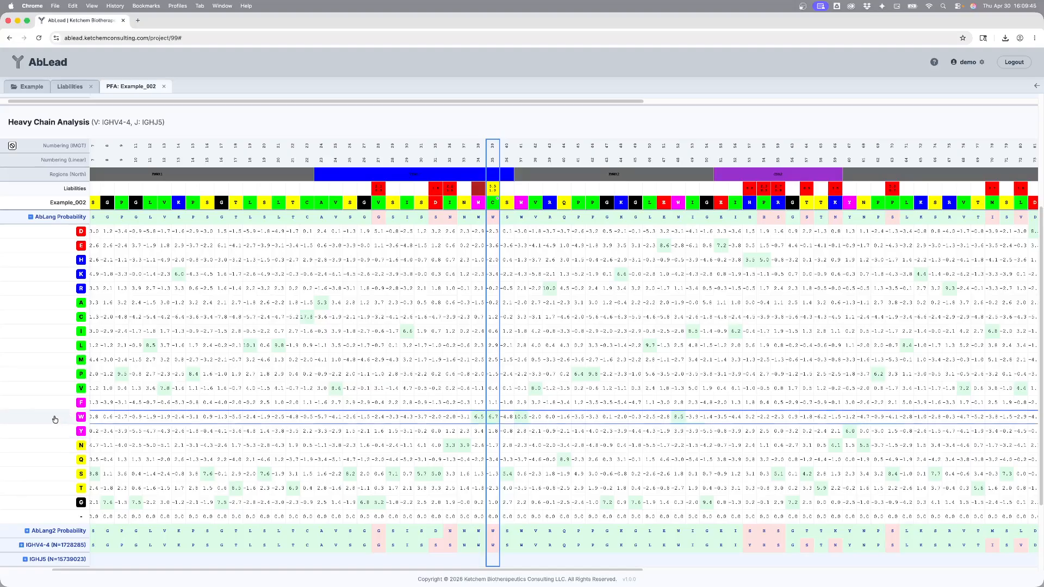
left_click(46, 318)
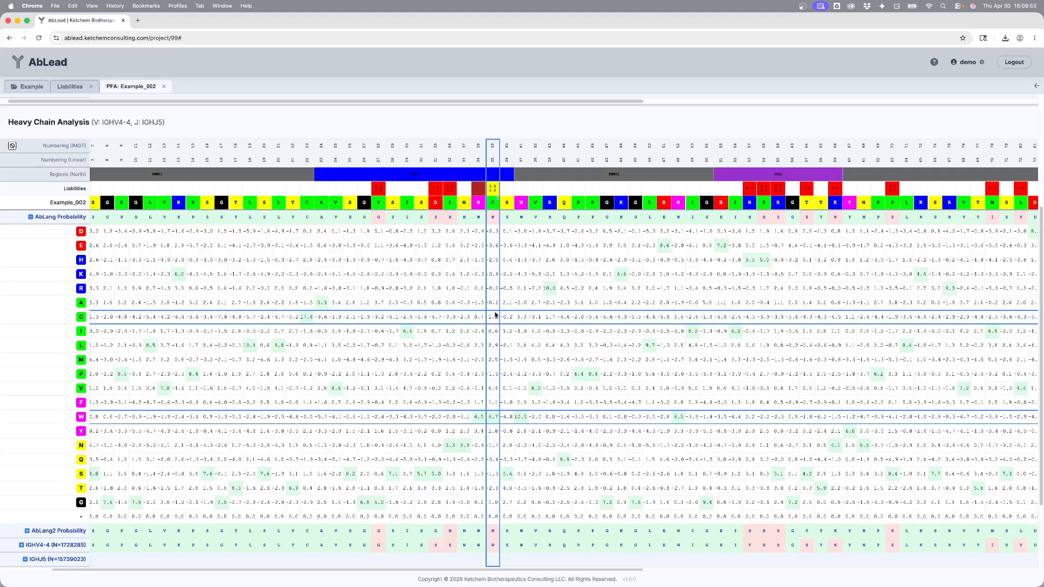
scroll(498, 382, "down", 1)
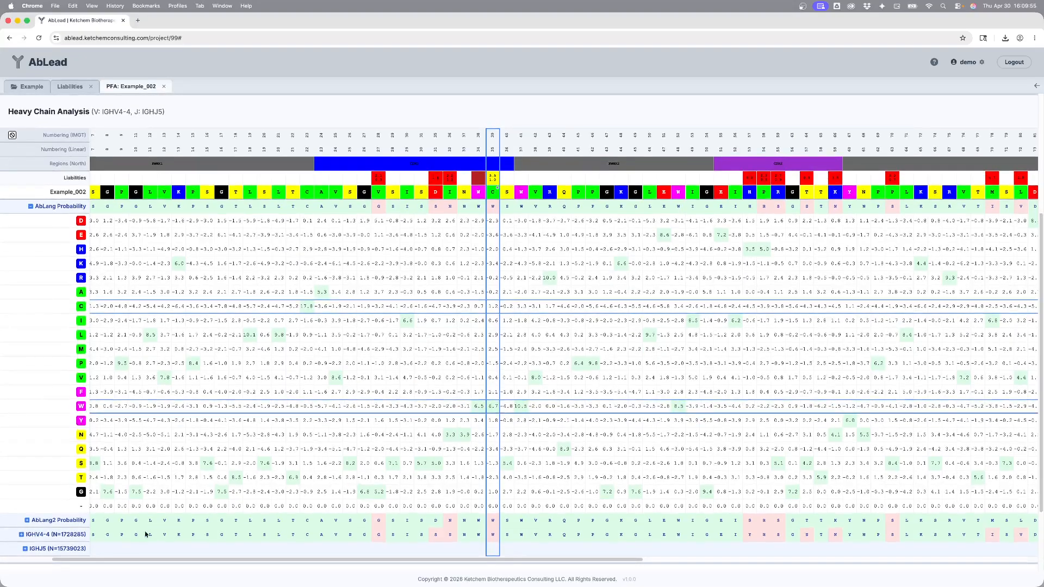
Step: Collapse the AbLang probability matrix, expand the IGHV4-4 germline frequency matrix, and highlight its W and C rows
left_click(31, 207)
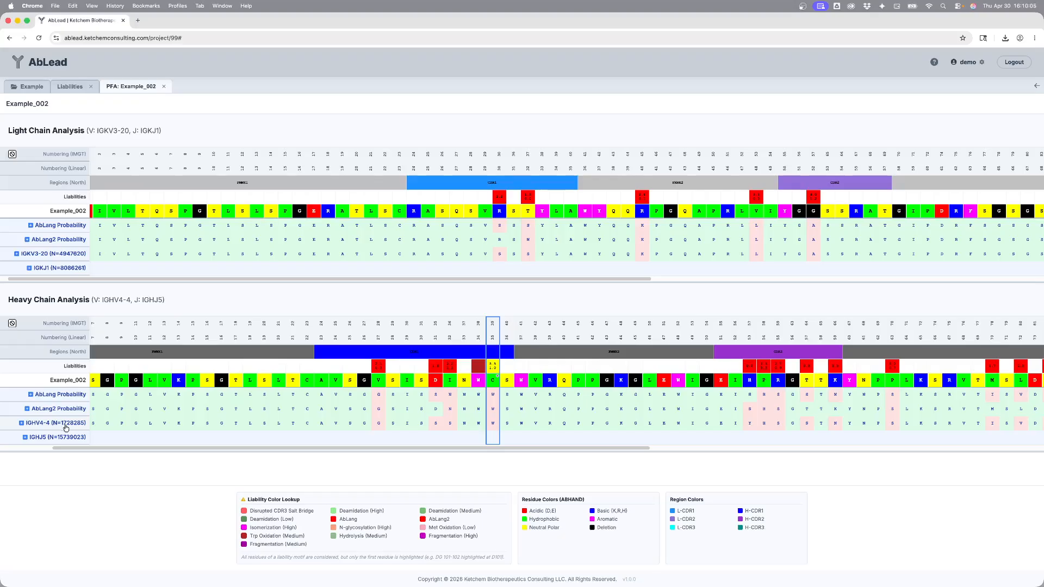
left_click(21, 424)
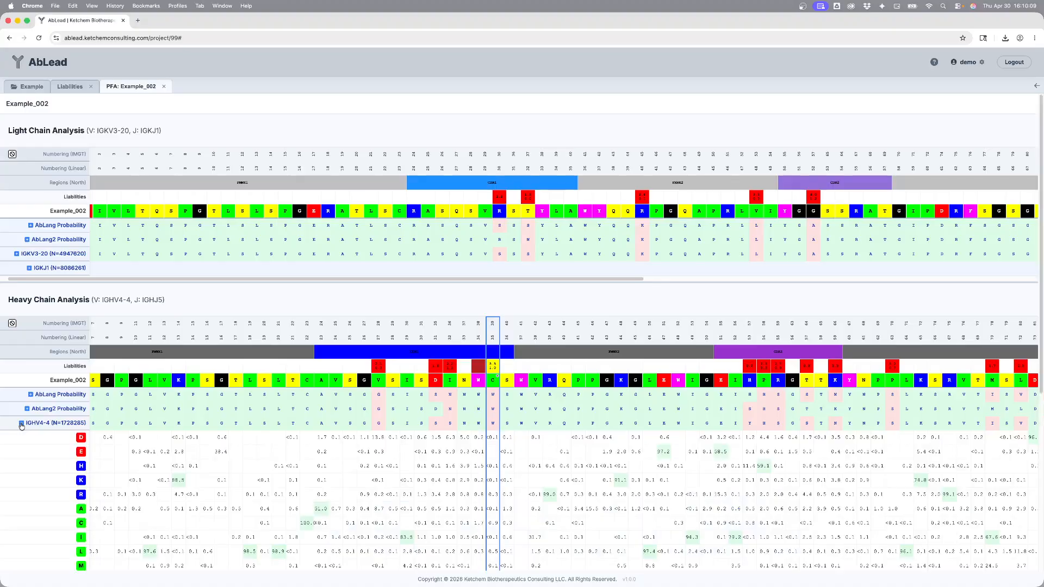
scroll(351, 351, "down", 3)
scroll(353, 368, "down", 2)
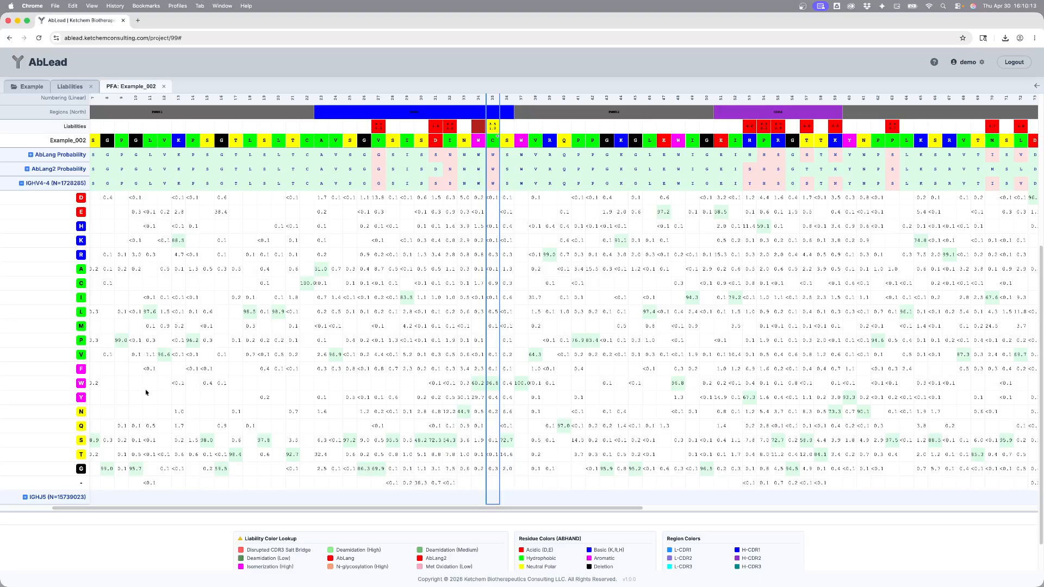
left_click(46, 387)
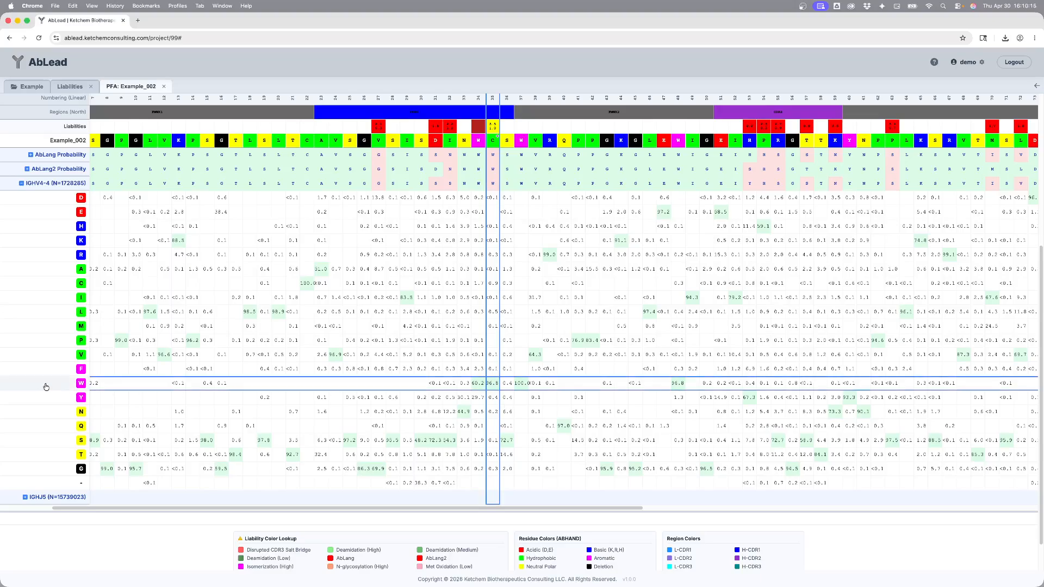
scroll(45, 387, "up", 2)
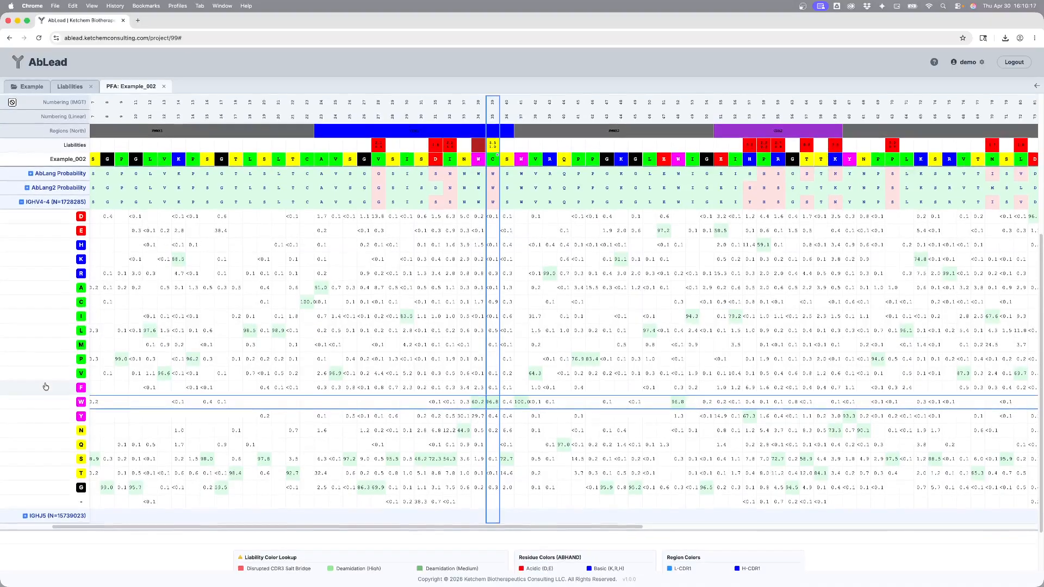
left_click(60, 302)
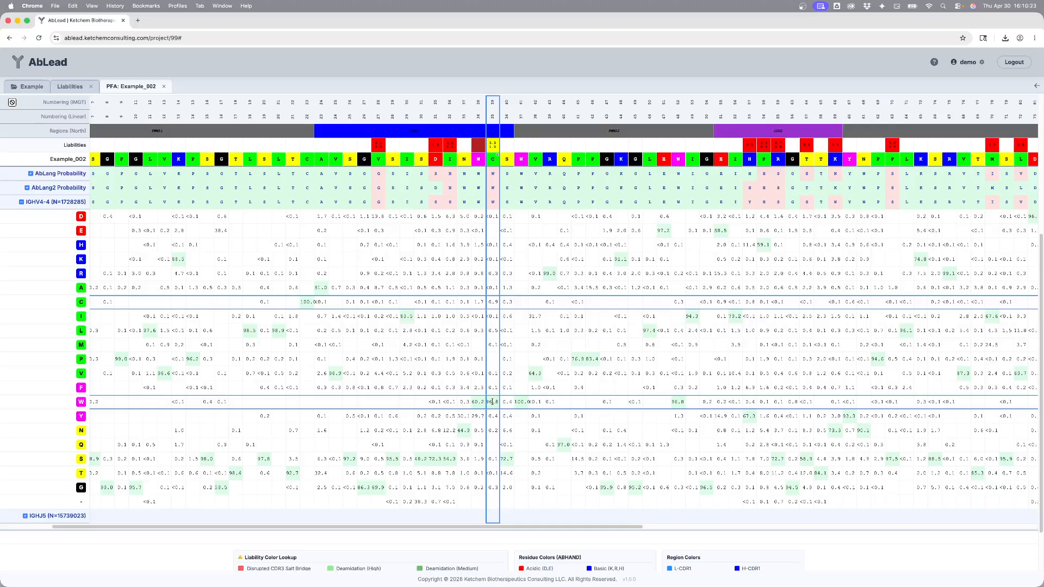
Step: Save a Cys-group engineering entry for heavy chain C39, including the parental residue, with mutations WS
left_click(495, 161)
left_click(451, 350)
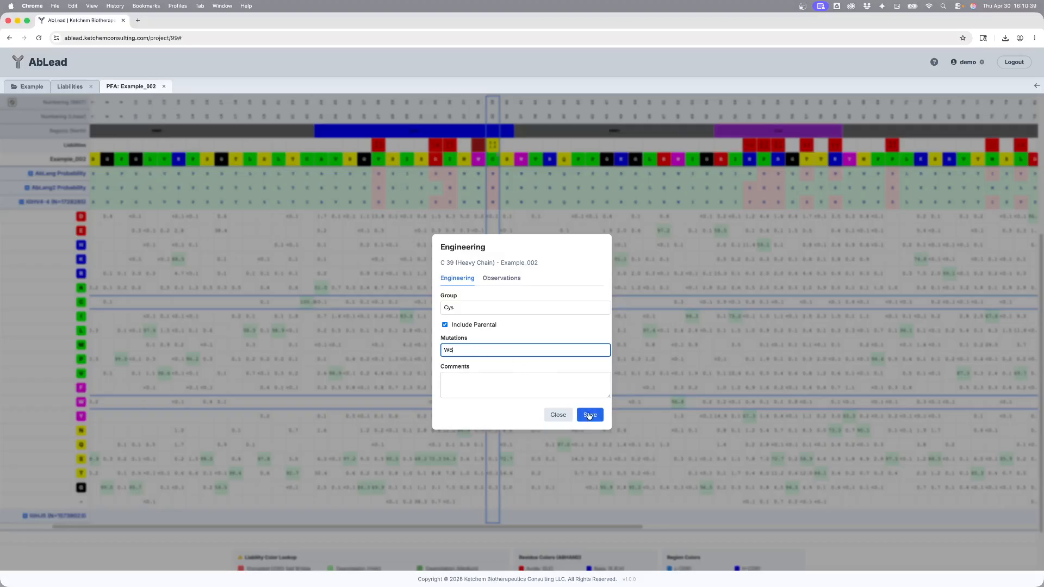
left_click(589, 415)
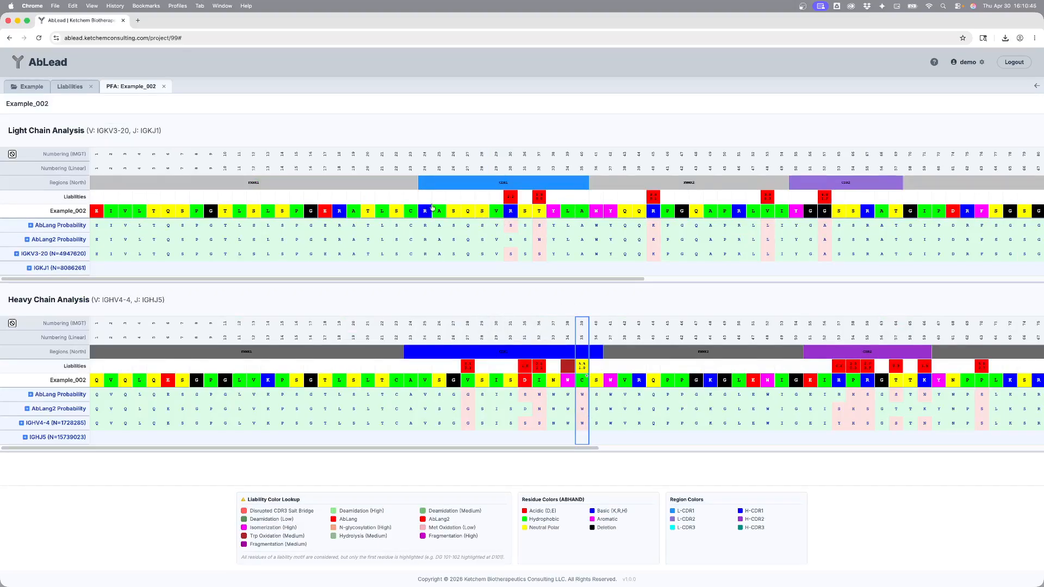
Step: Open the Engineering view for Example_002 from the antibody table and widen its Mutation Designs panel
left_click(32, 87)
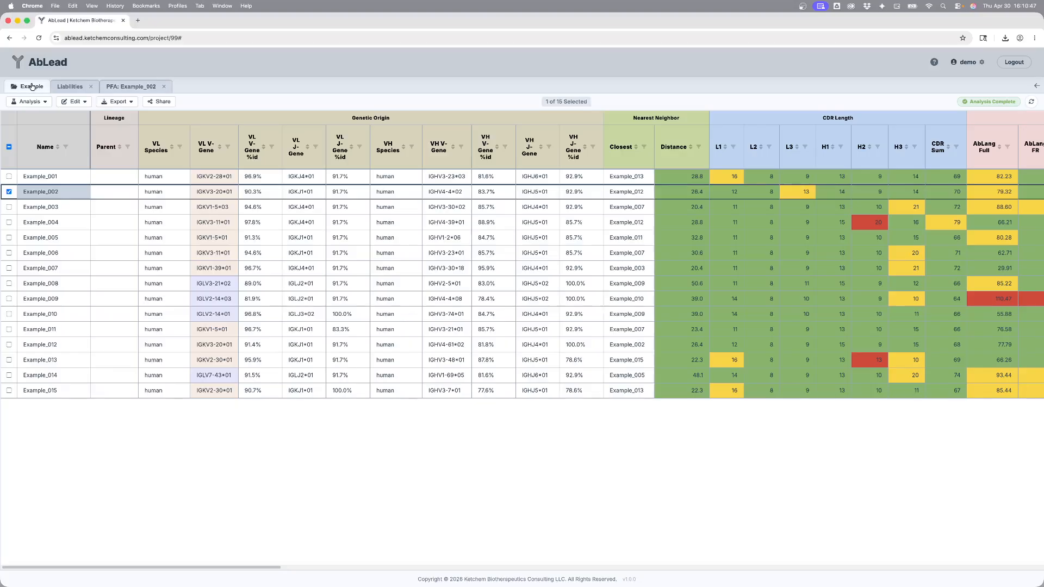
left_click(75, 102)
left_click(91, 158)
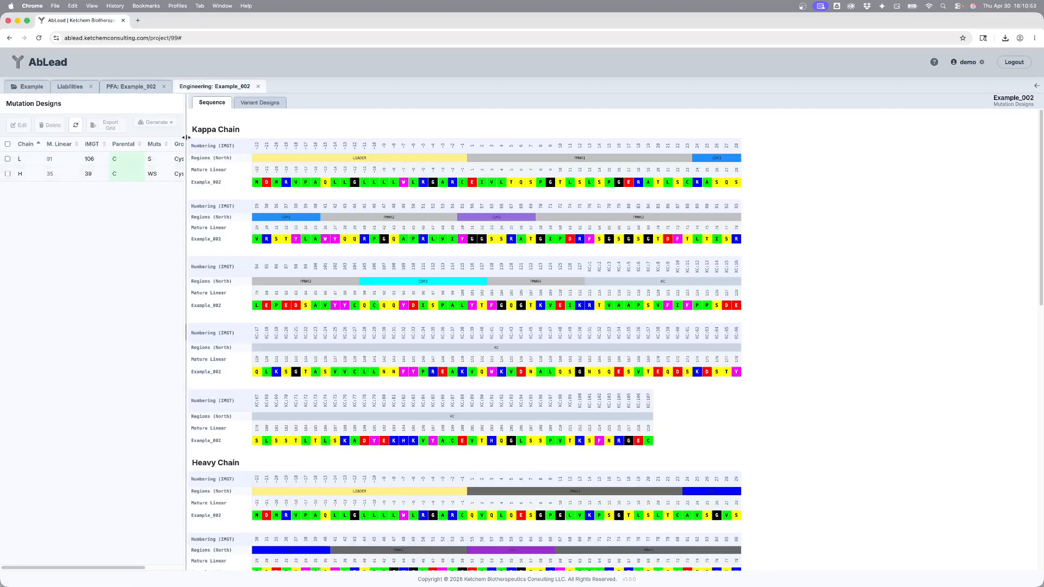
left_click_drag(186, 139, 269, 140)
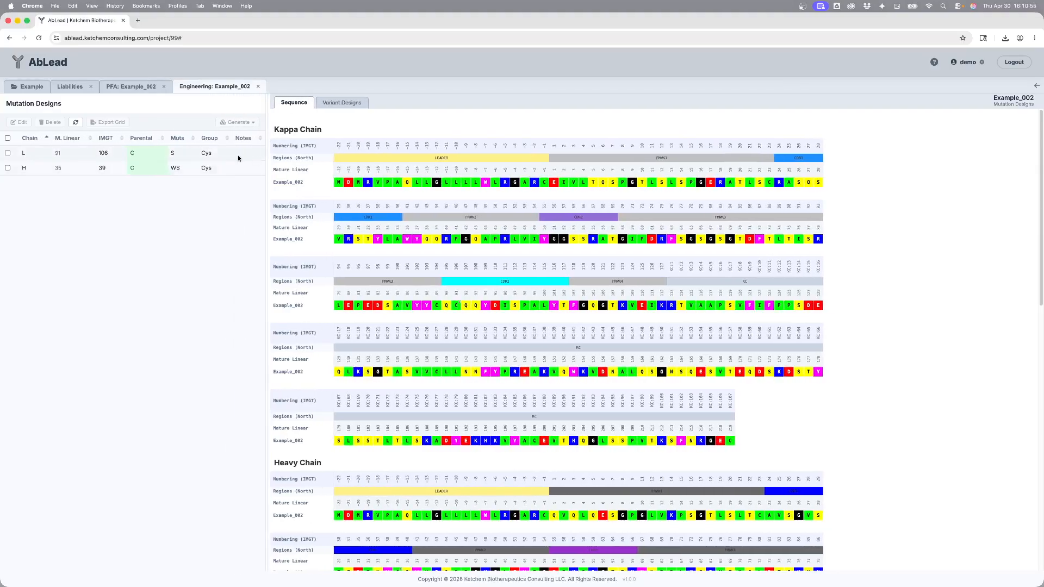
Step: Select both mutation designs and generate their variant combinations
left_click(7, 138)
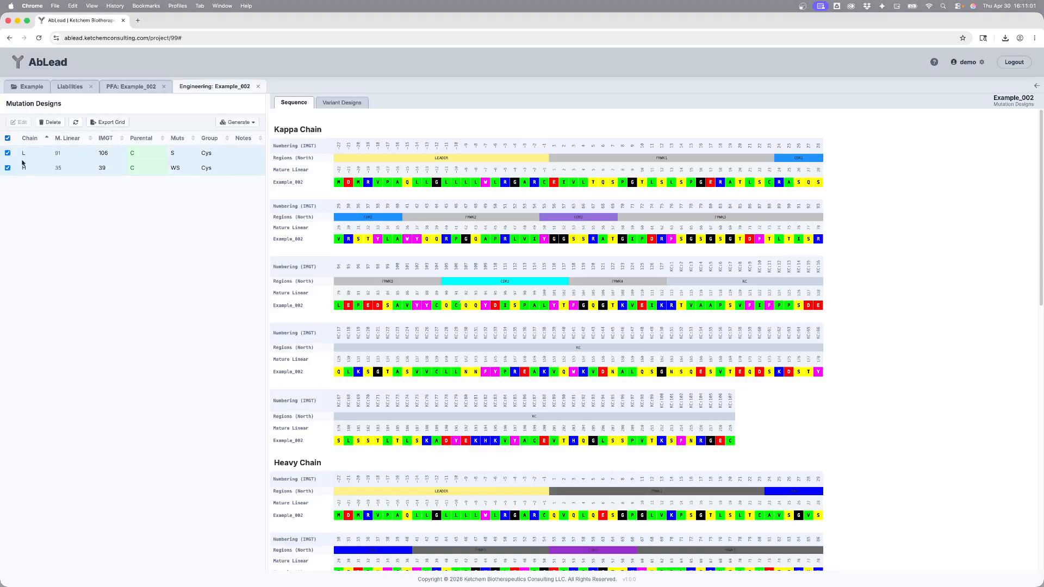
left_click(235, 122)
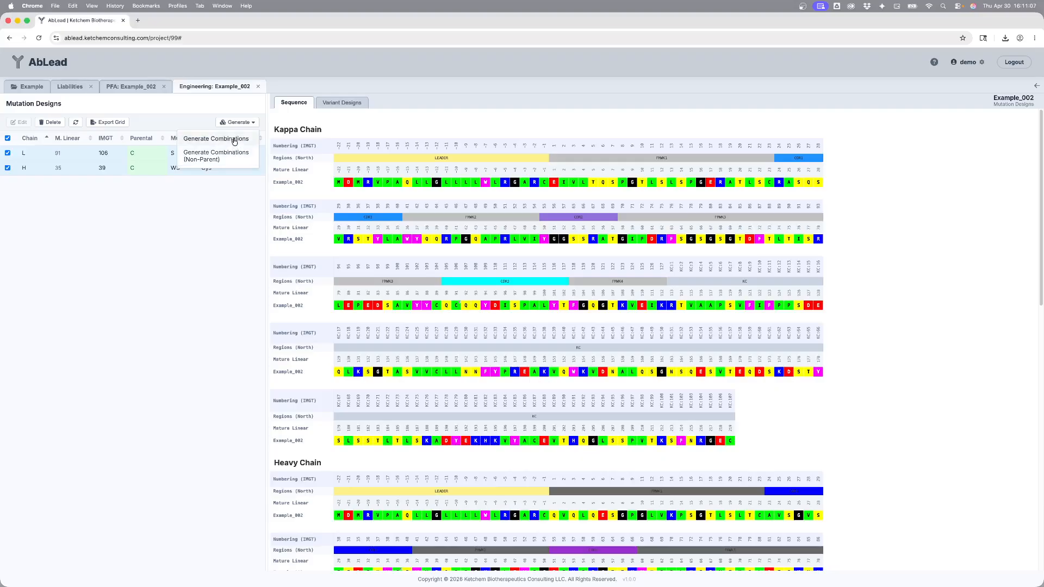
left_click(234, 141)
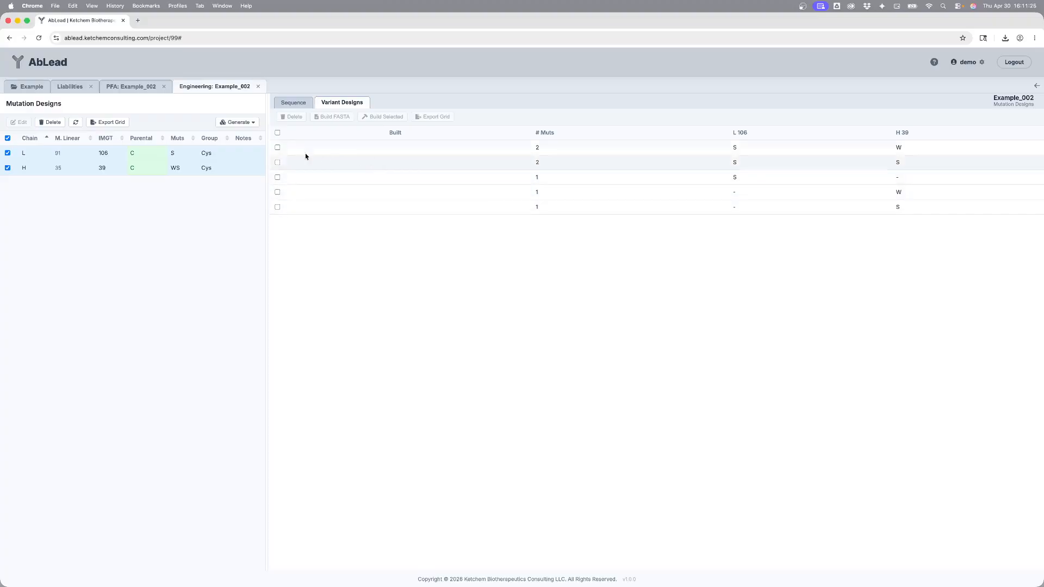
Step: Select all five variant designs and build them as new antibodies
left_click(278, 148)
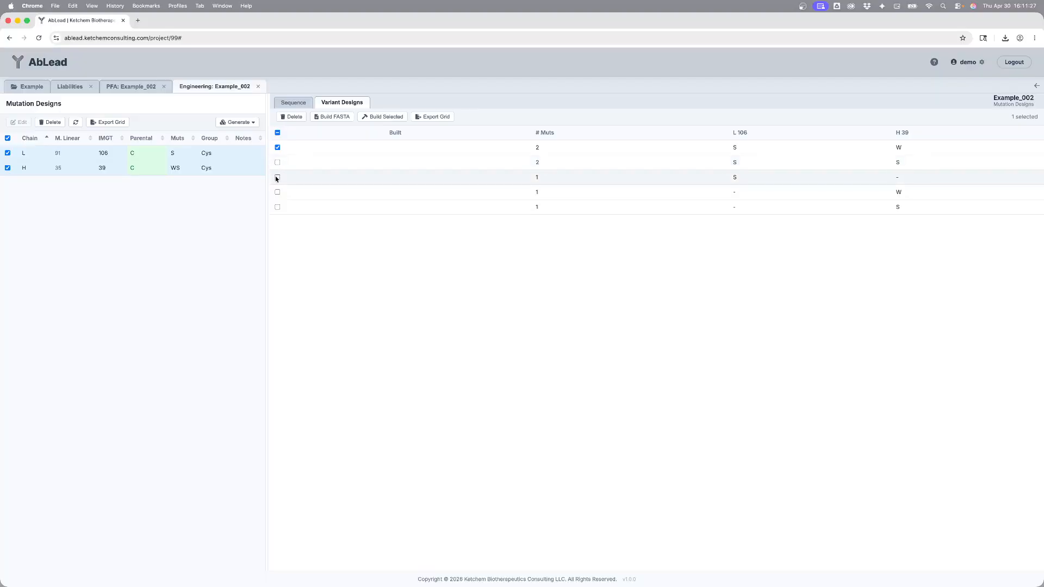
left_click(277, 133)
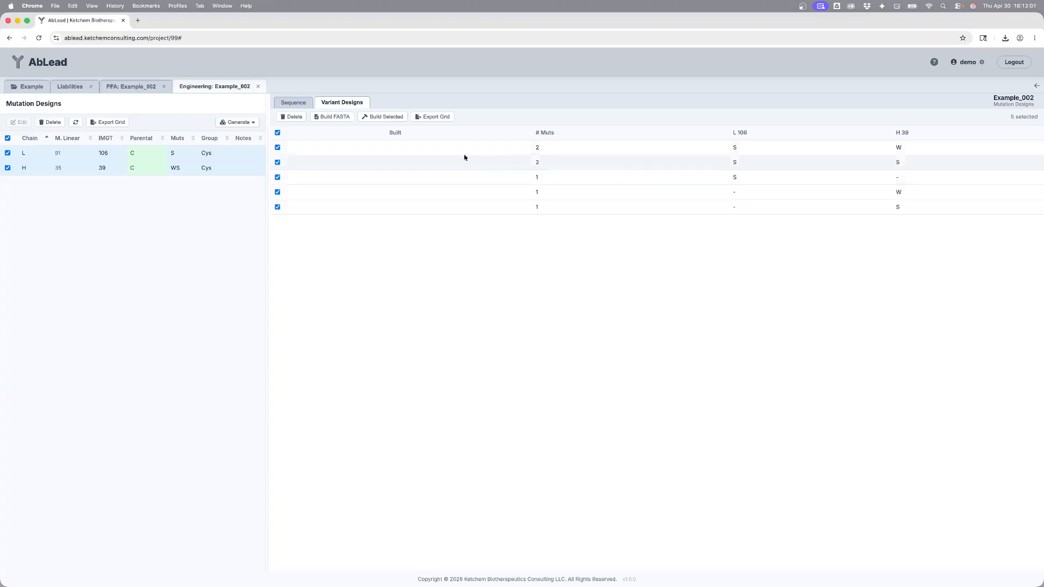
left_click(382, 117)
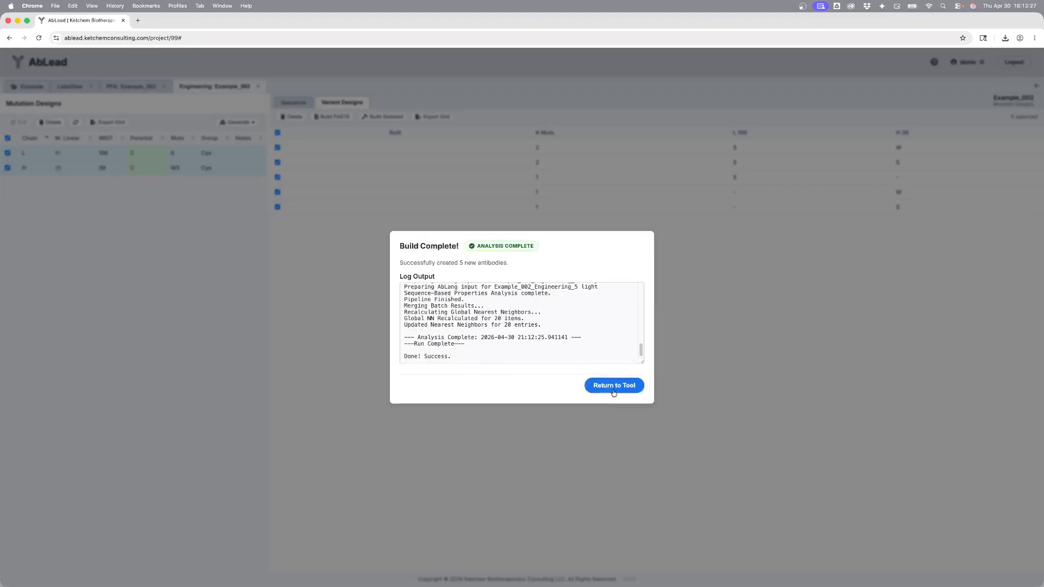
left_click(613, 389)
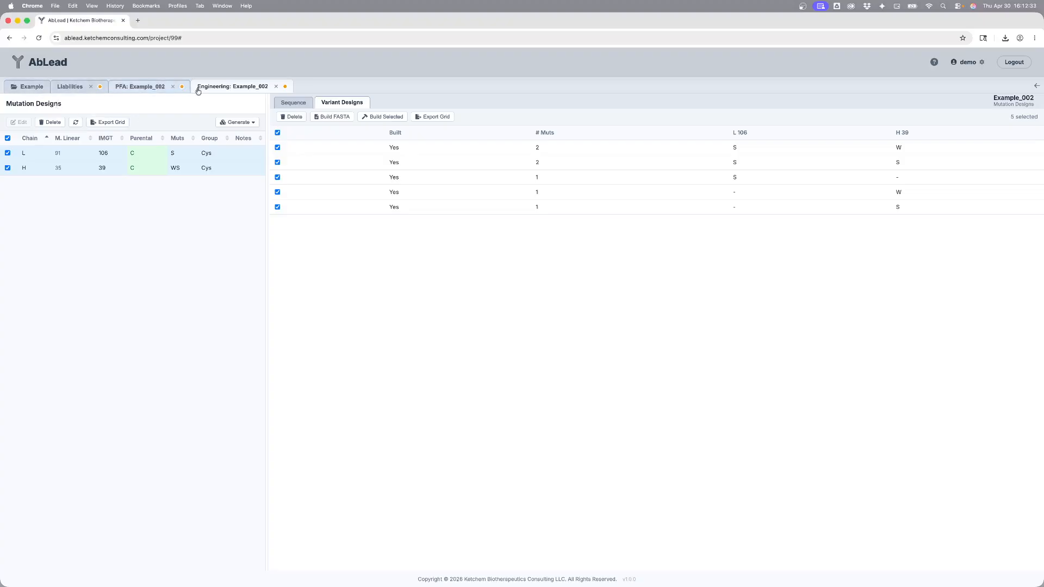
Step: Sort the antibody table by name and select Example_002 together with its five engineered variants
left_click(30, 86)
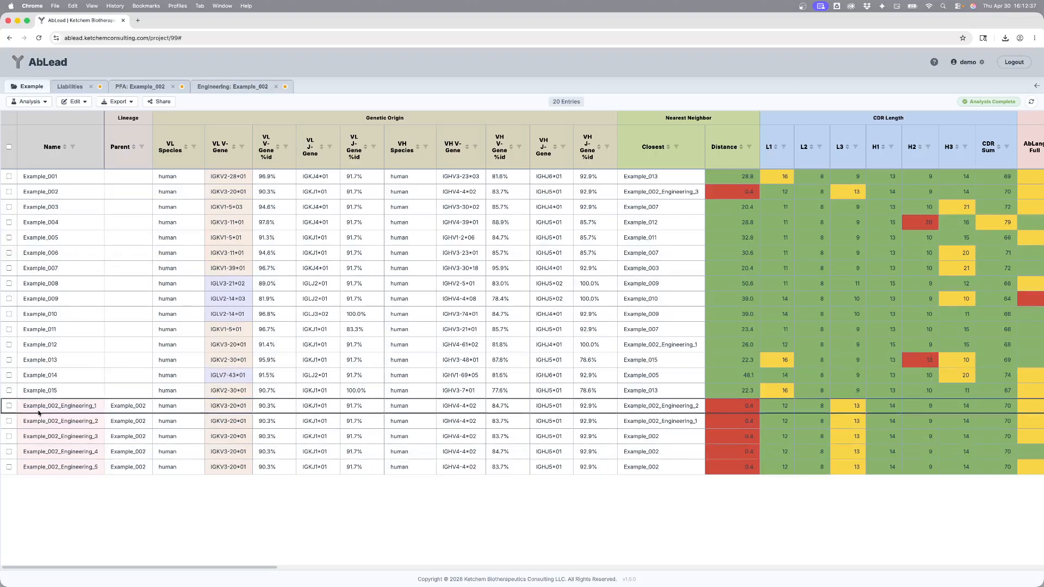
left_click(48, 149)
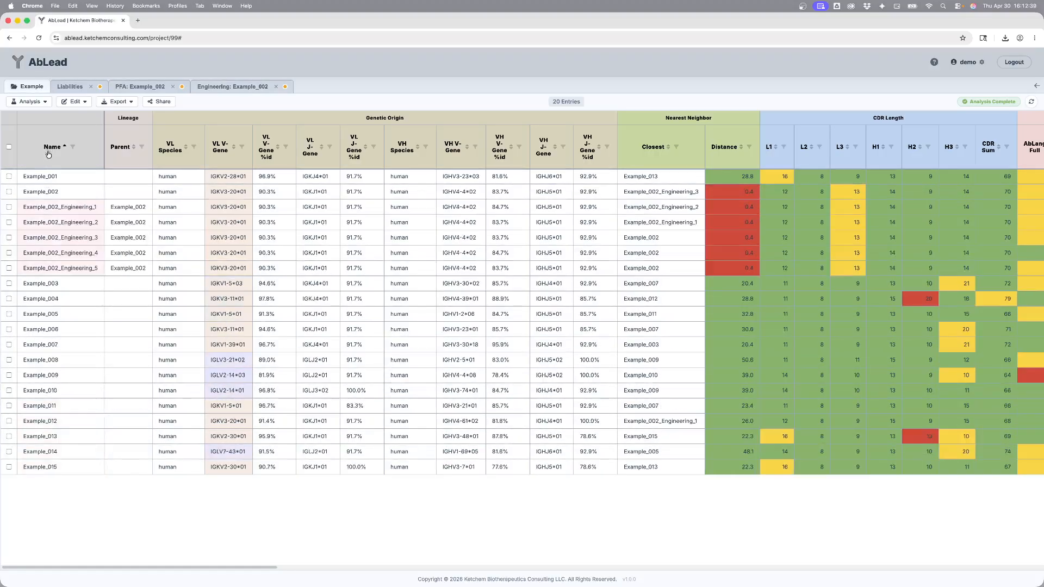
left_click(49, 192)
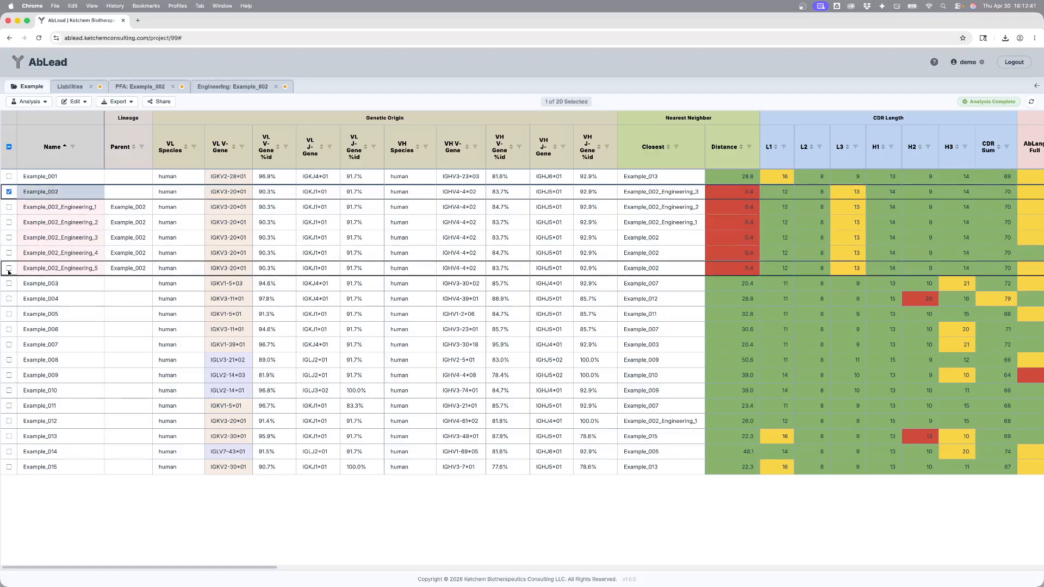
left_click(54, 268, "shift")
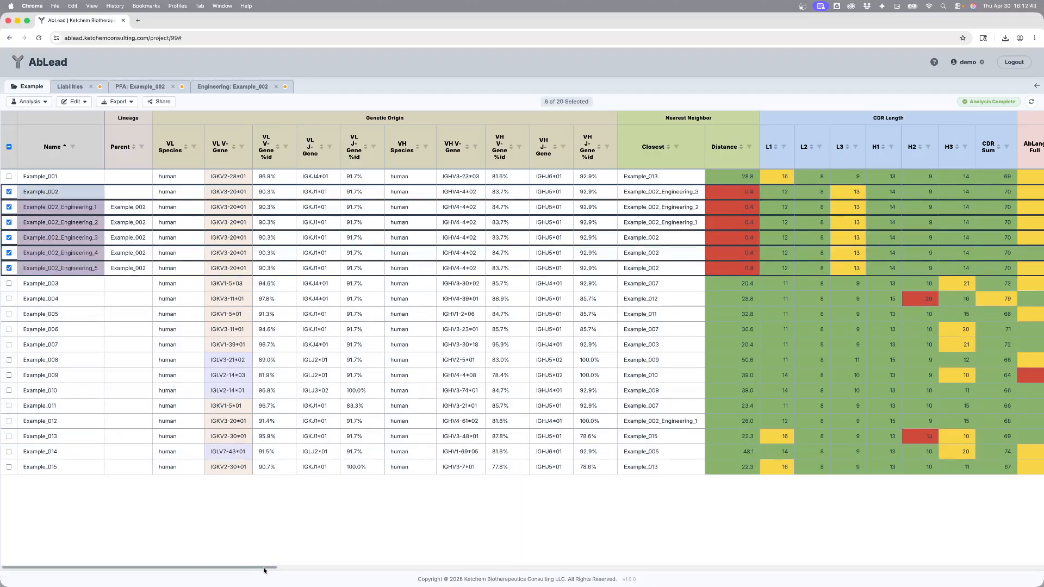
Step: Scroll across the antibody table to compare the cysteine liability columns of Example_002 and its engineered variants
left_click_drag(264, 570, 1030, 571)
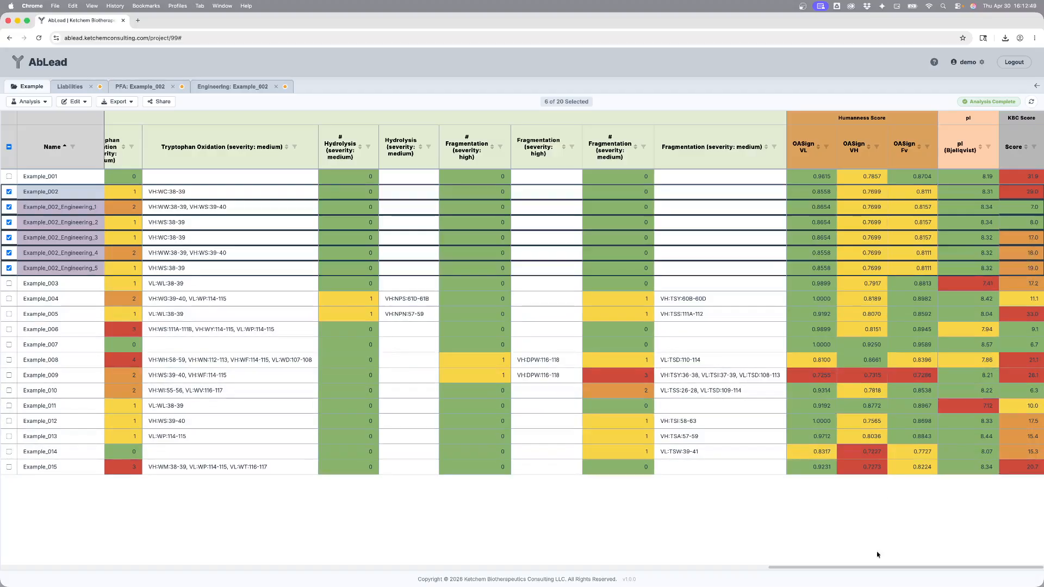
left_click_drag(873, 567, 428, 563)
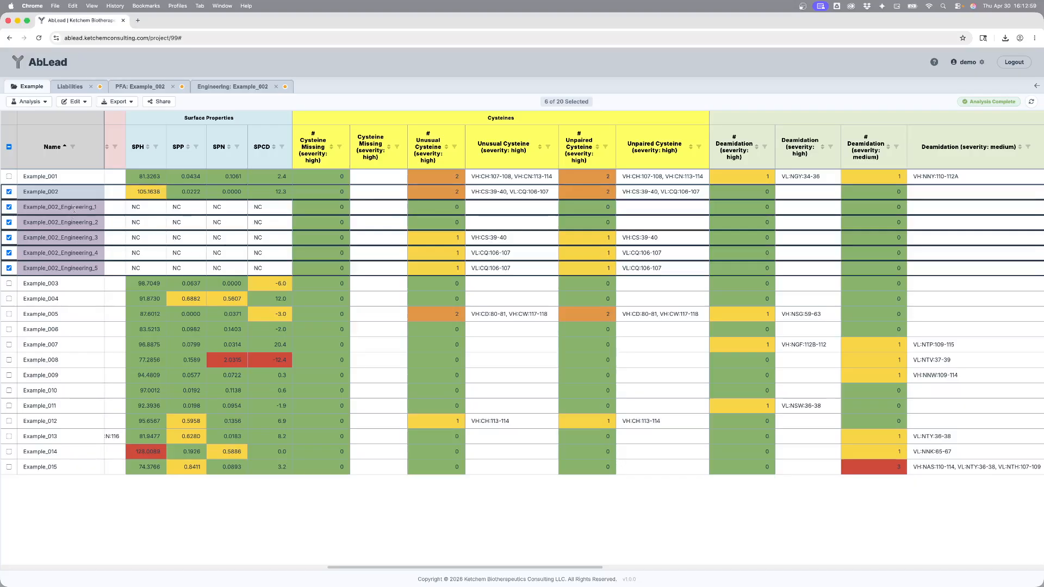
left_click(82, 102)
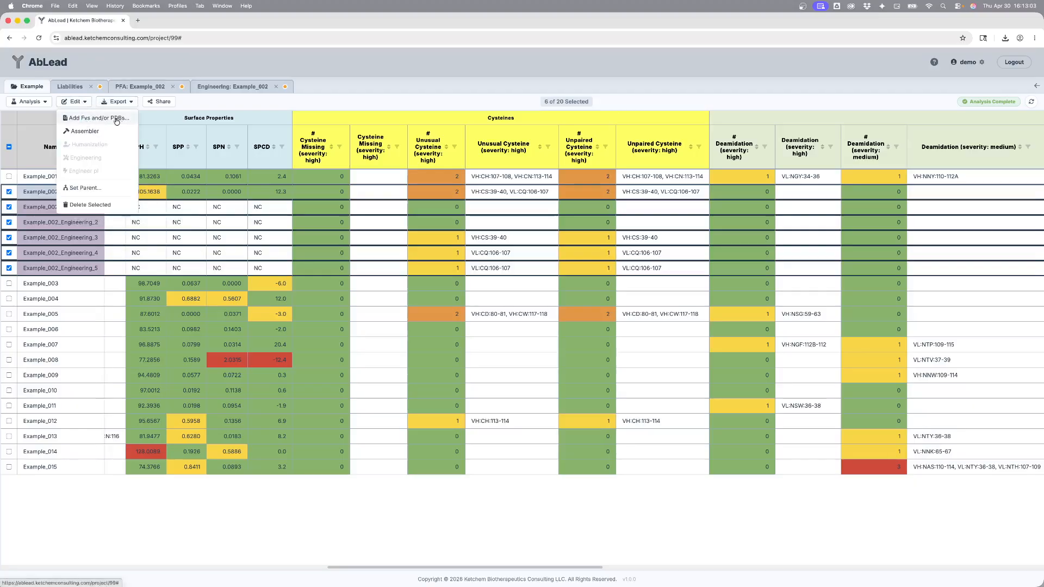
left_click(76, 102)
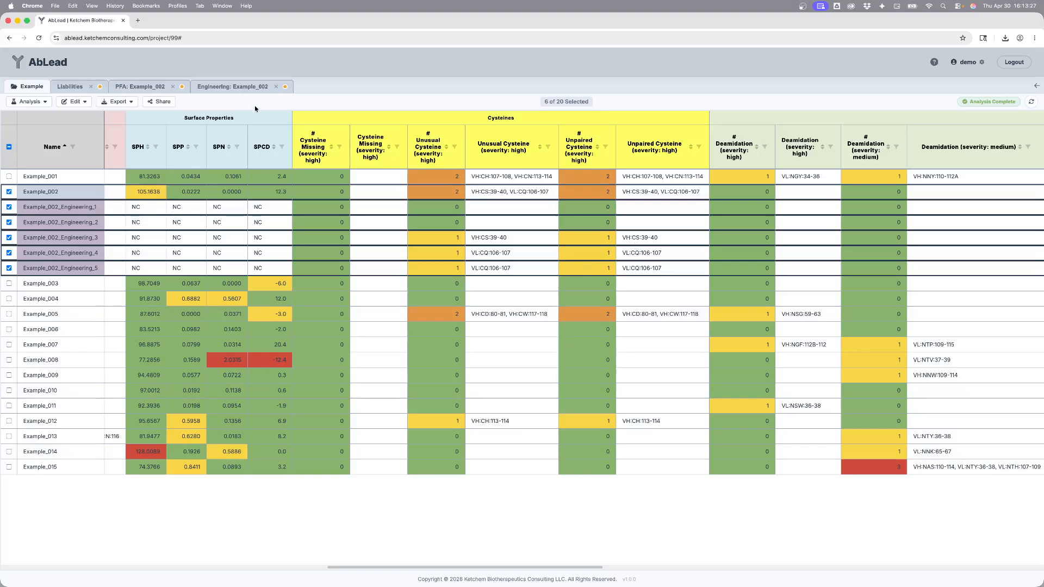
left_click(247, 87)
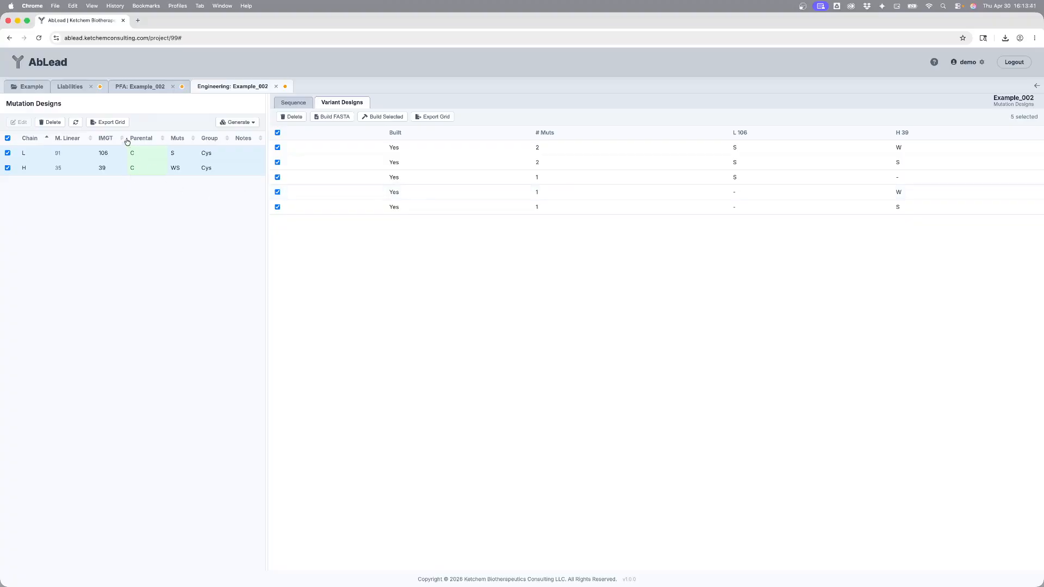
left_click(31, 88)
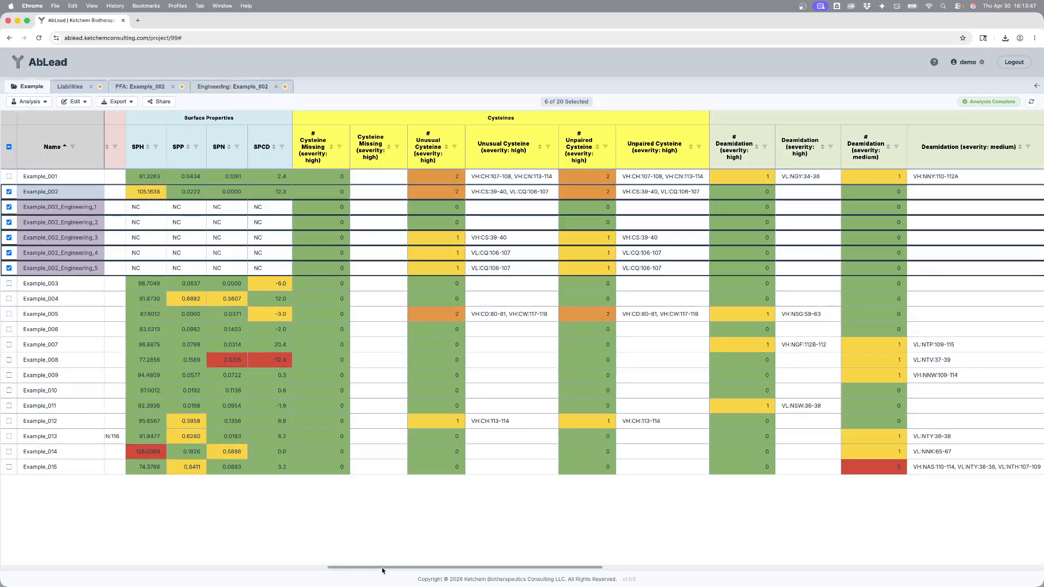
left_click_drag(382, 567, 51, 567)
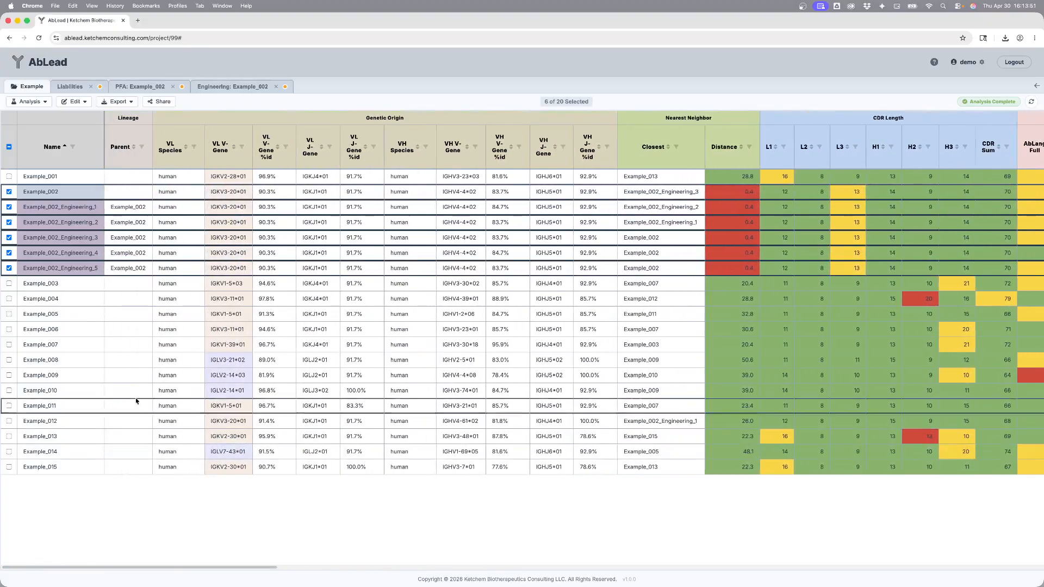